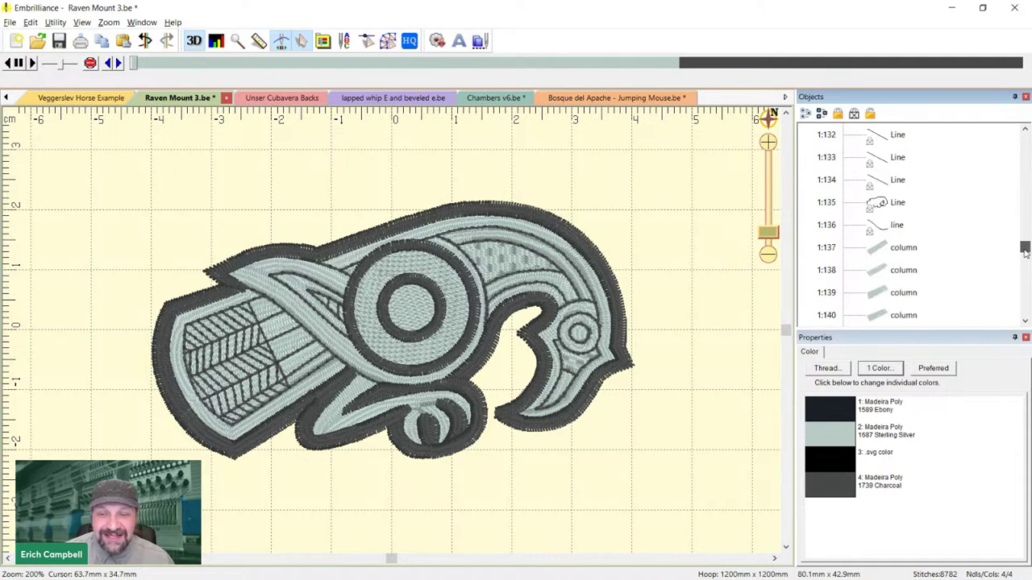
scroll(900, 168, "up", 4)
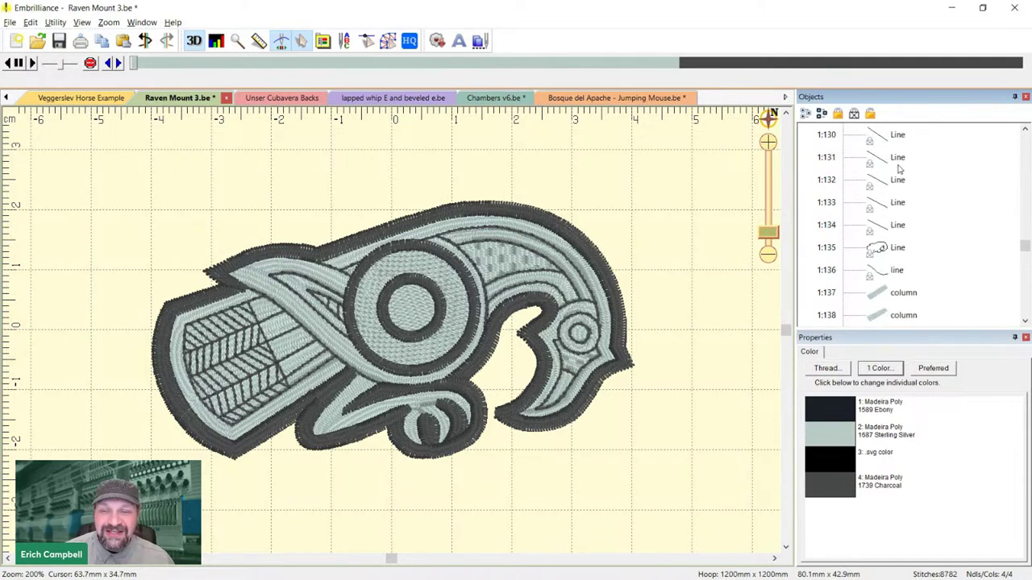
scroll(877, 245, "down", 2)
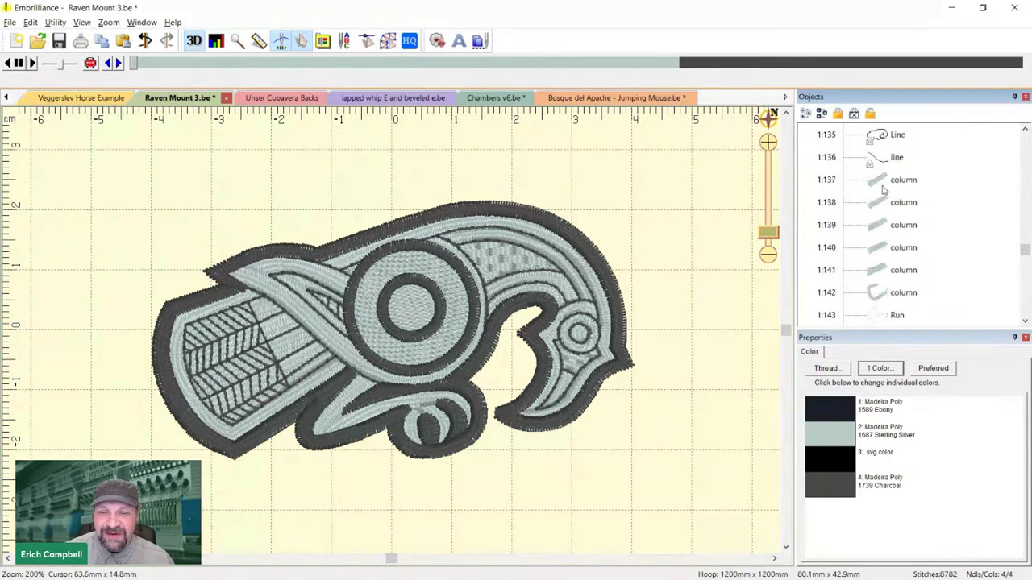
scroll(943, 159, "down", 1)
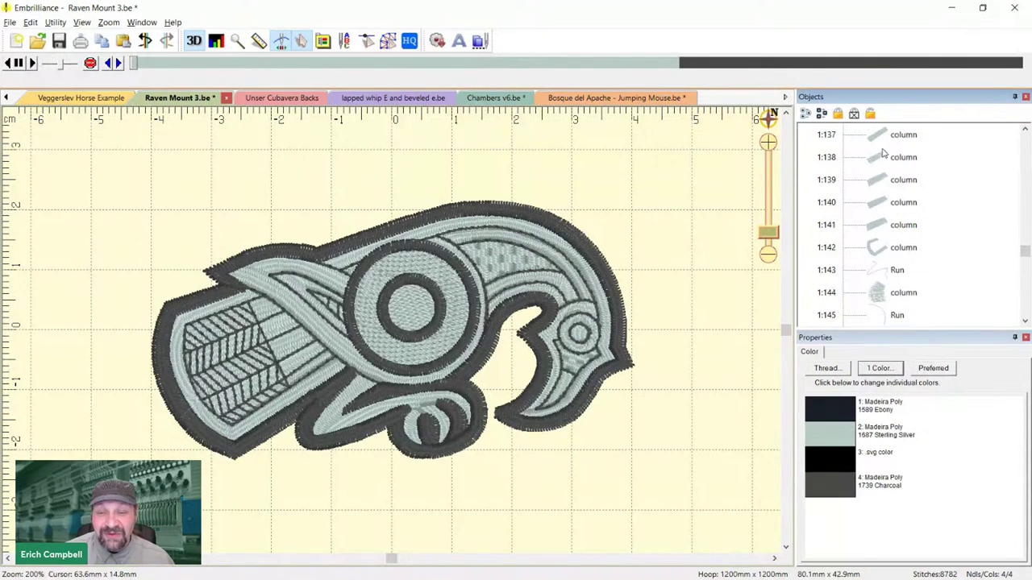
scroll(886, 168, "down", 2)
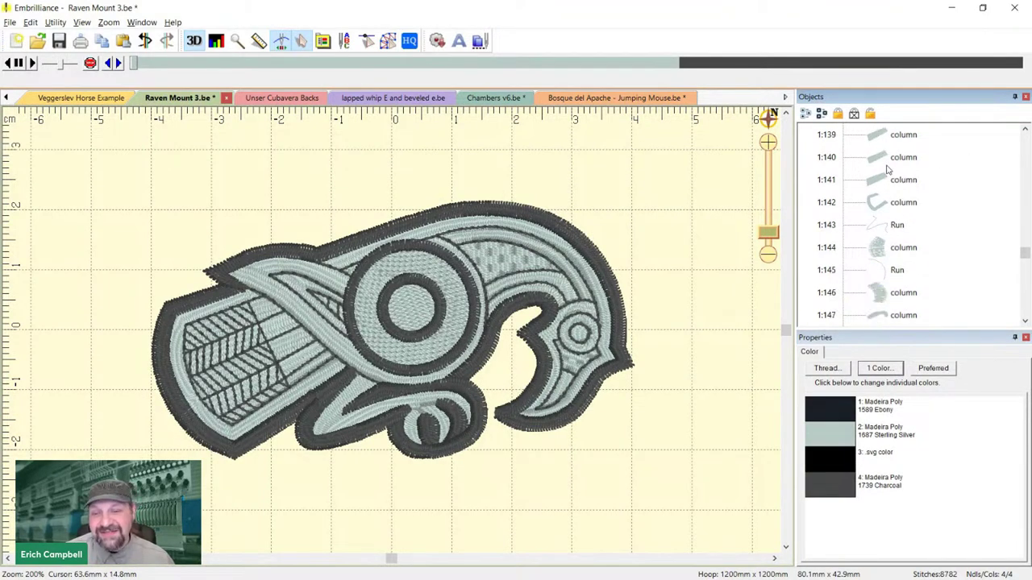
scroll(891, 173, "up", 4)
scroll(878, 197, "up", 2)
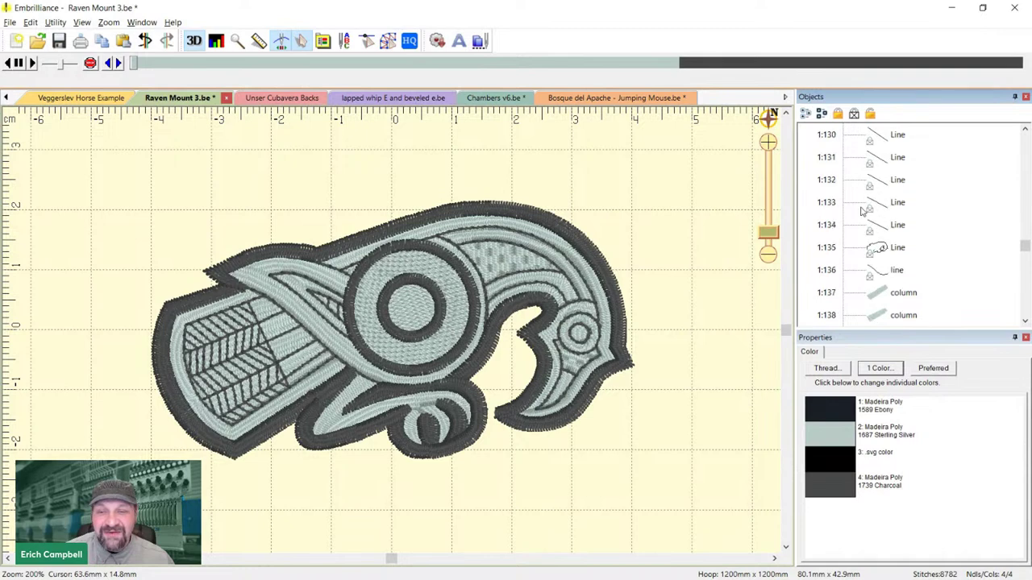
scroll(887, 278, "up", 2)
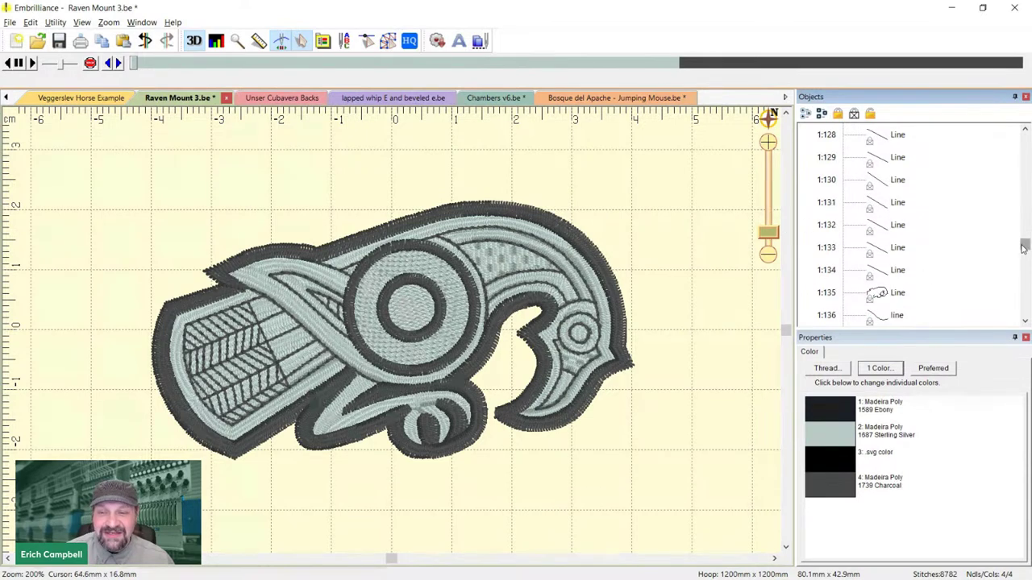
left_click_drag(1023, 245, 999, 323)
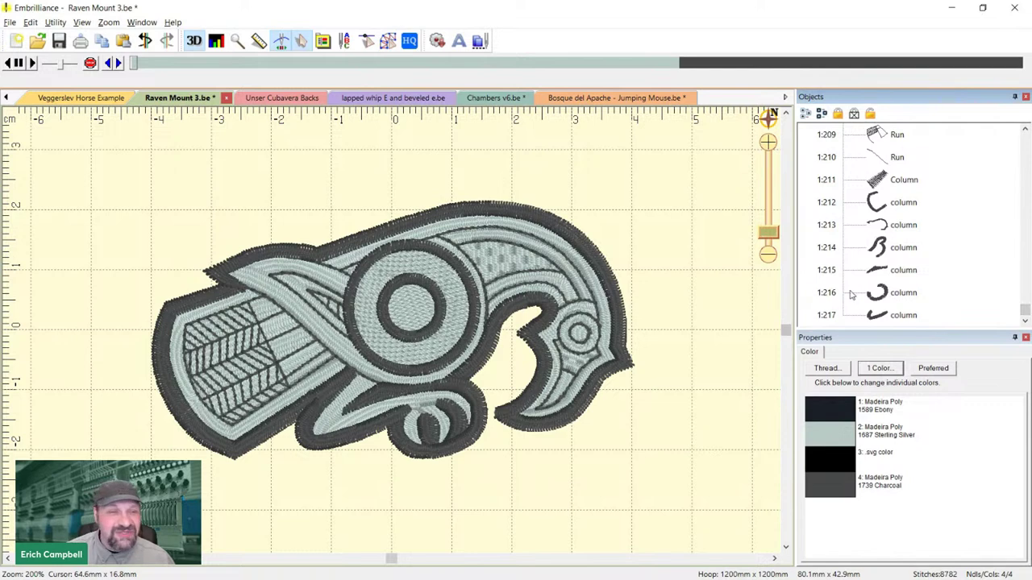
left_click_drag(1022, 313, 1022, 256)
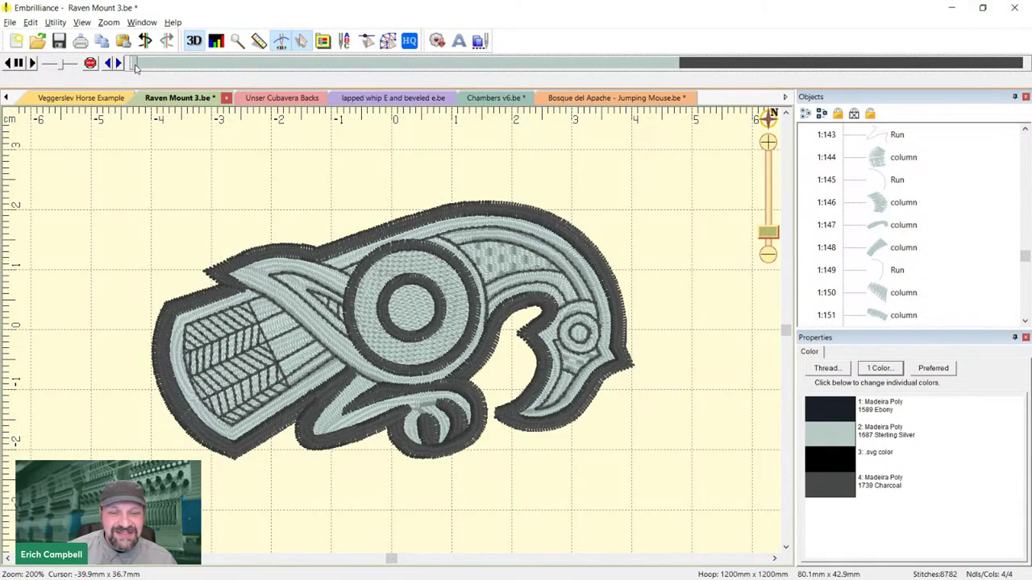
Replay the stitch-out from the first stitch through the silver top-right fill.
left_click_drag(136, 65, 144, 71)
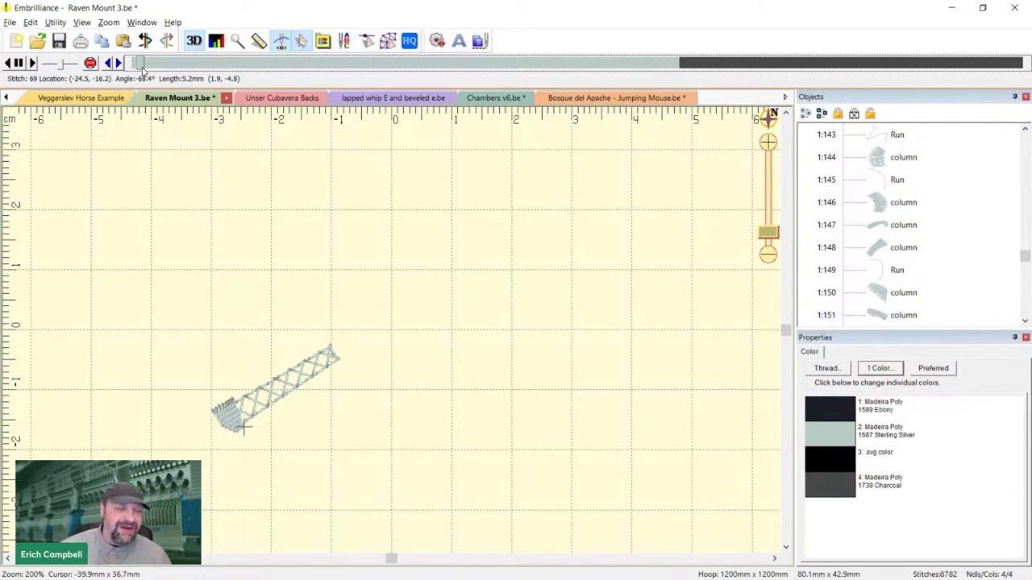
left_click_drag(143, 70, 333, 95)
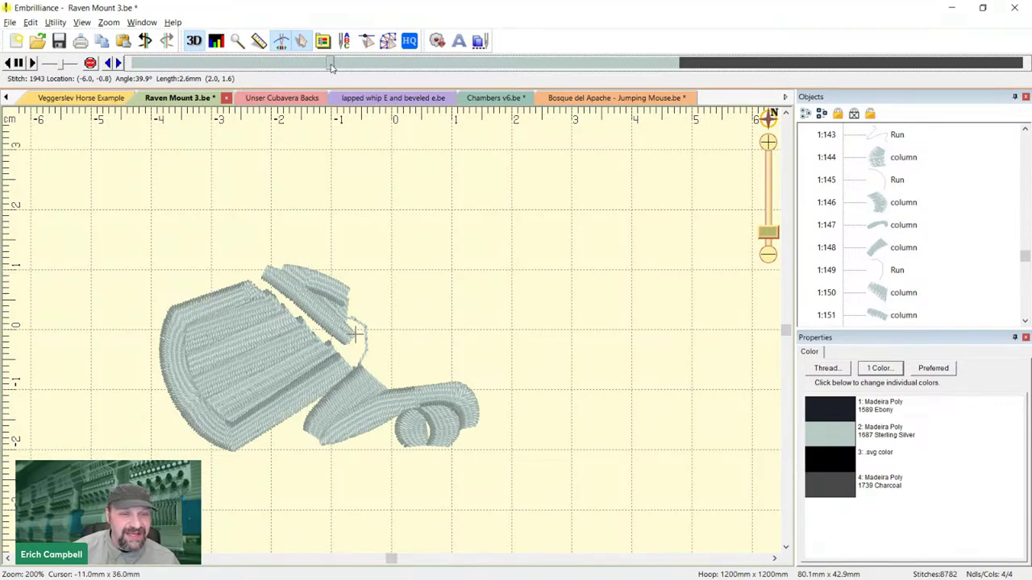
left_click_drag(330, 67, 332, 68)
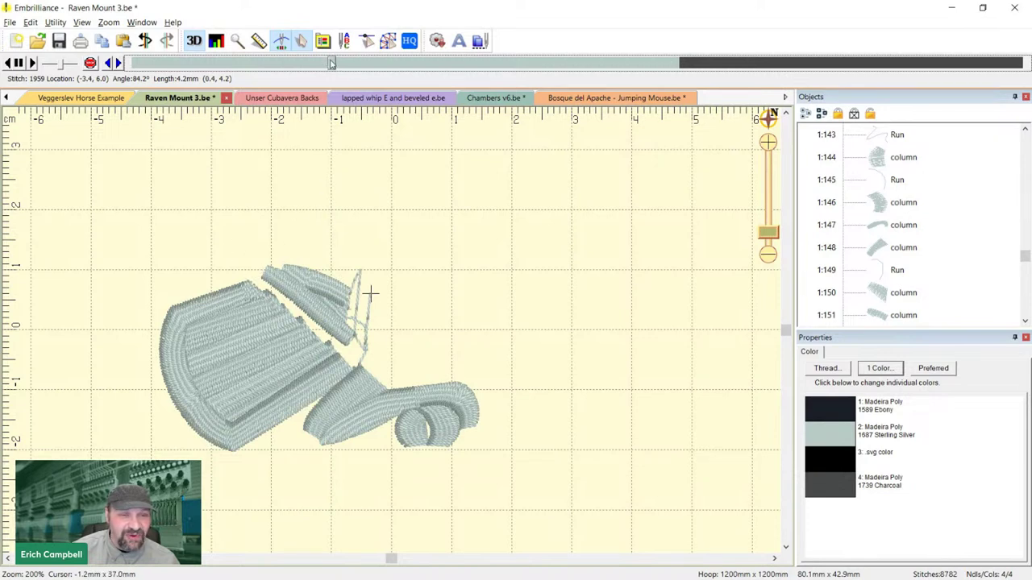
mouse_move(332, 65)
left_mouse_down()
mouse_move(358, 83)
mouse_move(393, 77)
left_mouse_up()
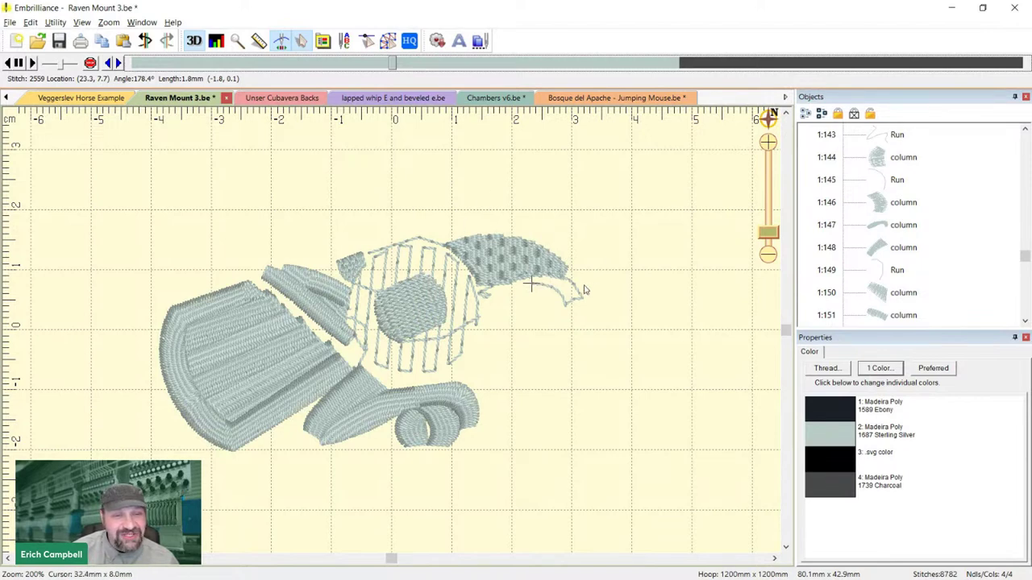
left_click_drag(392, 64, 375, 66)
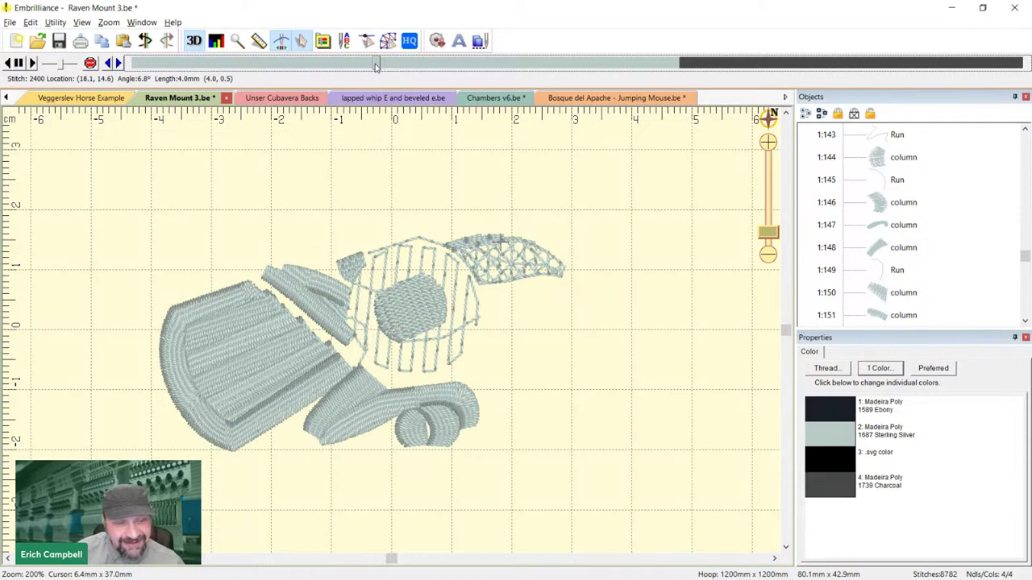
left_click_drag(375, 66, 424, 79)
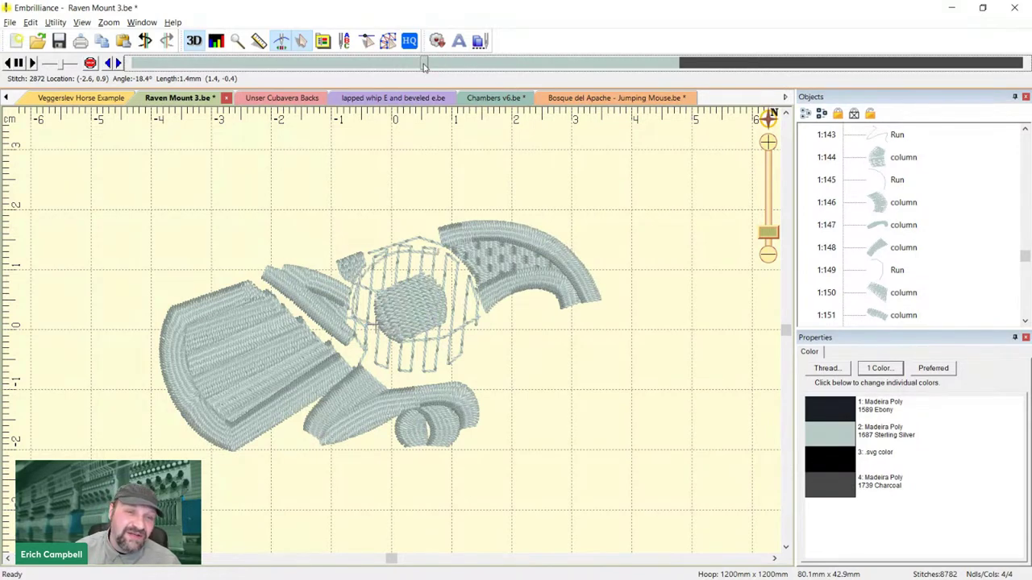
Advance the replay along the curved head band and head to the dark eye ring.
left_click_drag(425, 66, 485, 90)
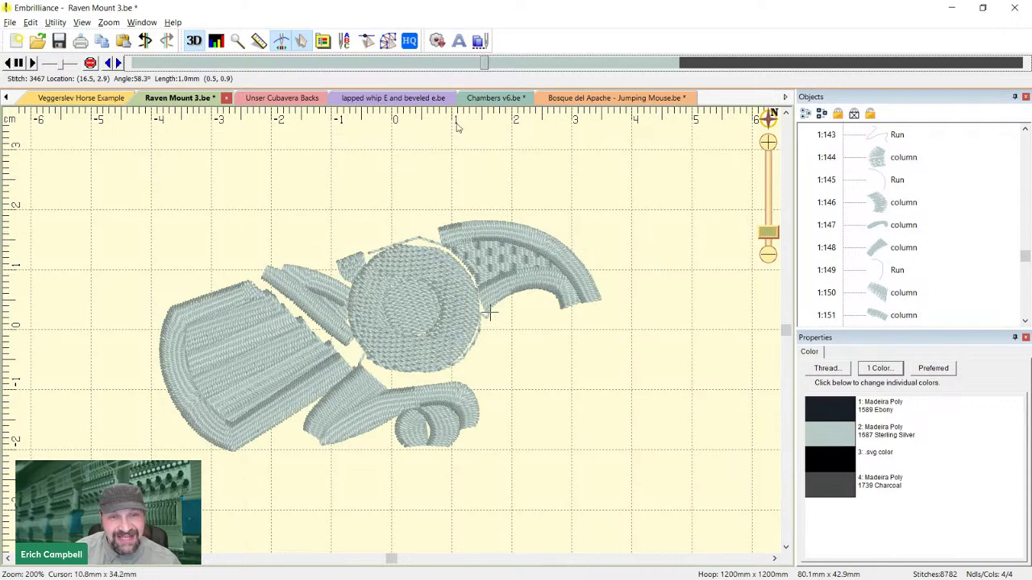
left_click_drag(484, 69, 522, 85)
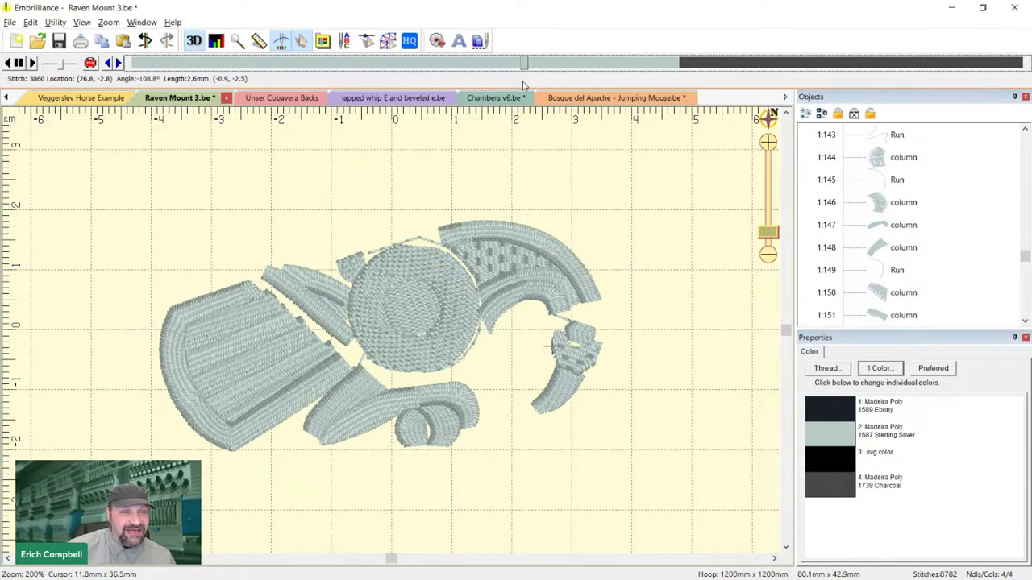
left_click_drag(522, 85, 584, 100)
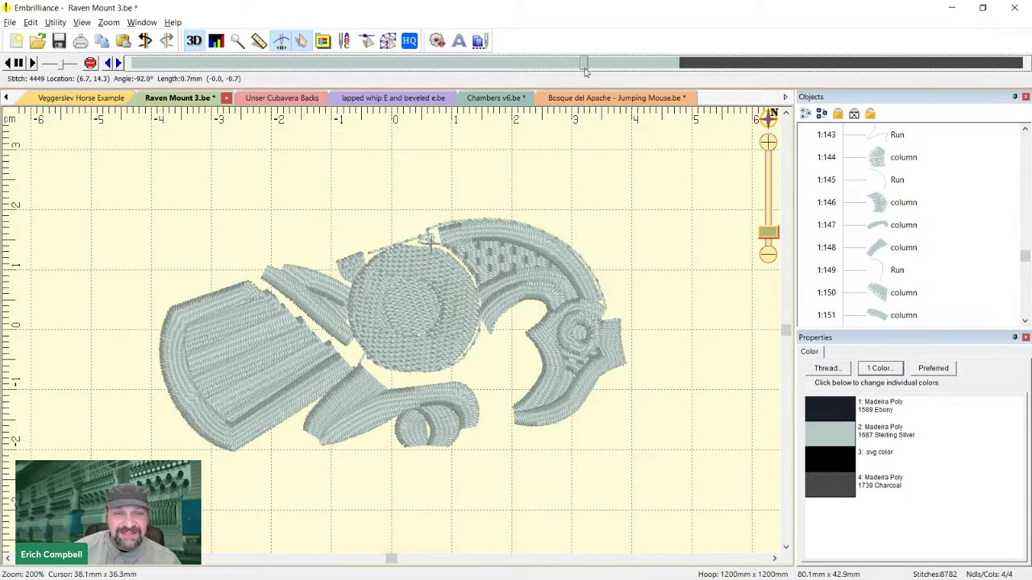
left_click_drag(586, 71, 683, 78)
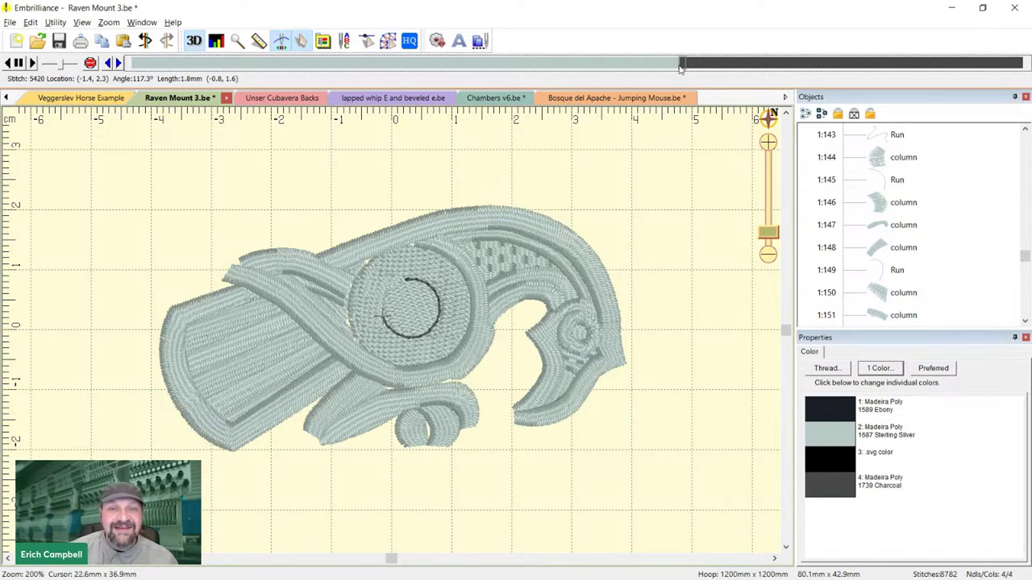
mouse_move(682, 66)
left_mouse_down()
mouse_move(708, 72)
mouse_move(724, 96)
mouse_move(691, 97)
mouse_move(724, 97)
mouse_move(712, 67)
mouse_move(685, 69)
mouse_move(806, 104)
mouse_move(871, 86)
left_mouse_up()
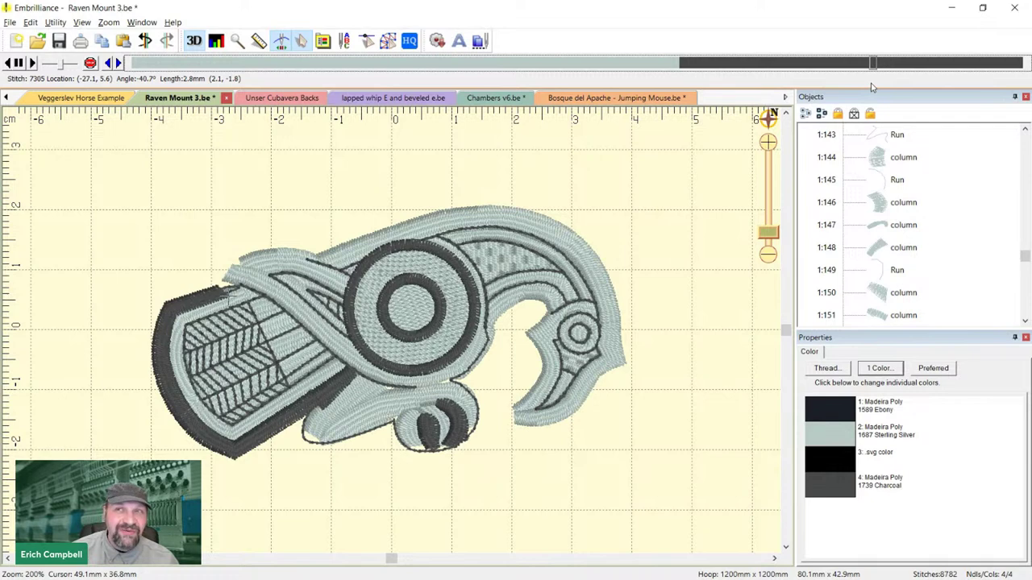
Play the dark satin outline around the head and lower edge to stitch 8781 of 8782.
left_click_drag(871, 85, 874, 74)
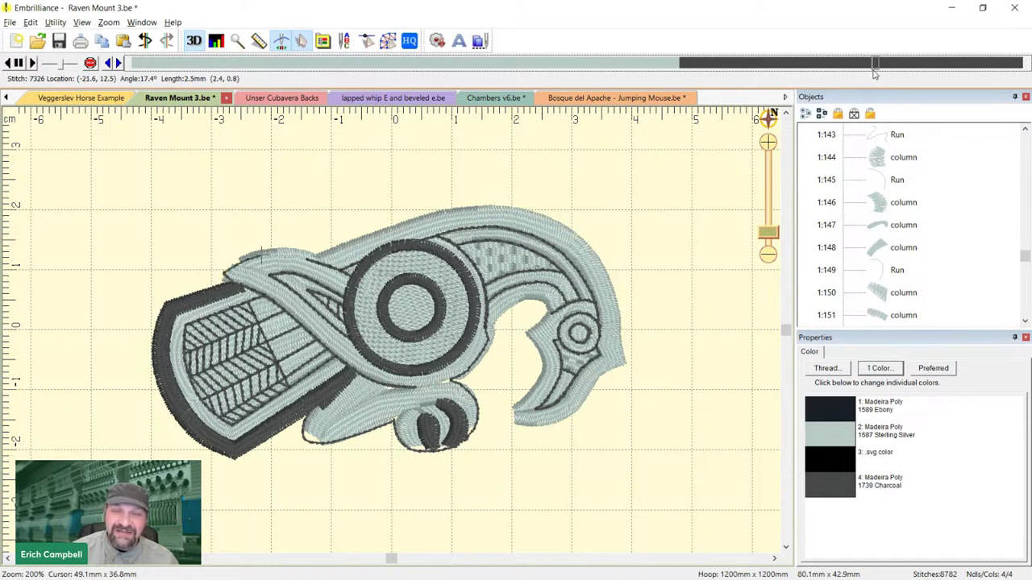
mouse_move(874, 74)
left_mouse_down()
mouse_move(890, 78)
mouse_move(880, 61)
mouse_move(891, 63)
left_mouse_up()
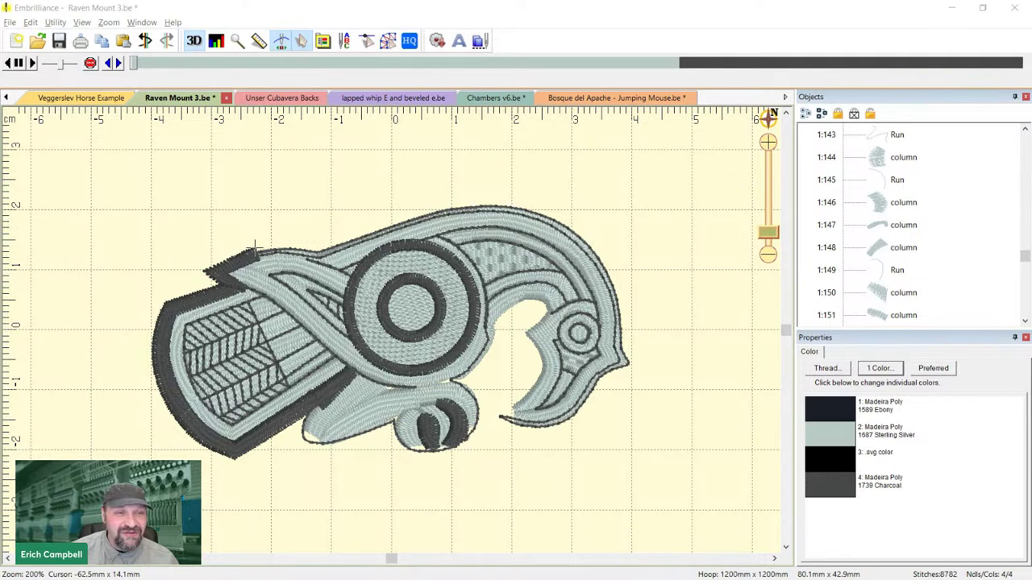
mouse_move(134, 64)
left_mouse_down()
mouse_move(696, 64)
mouse_move(697, 81)
mouse_move(841, 77)
mouse_move(880, 86)
left_mouse_up()
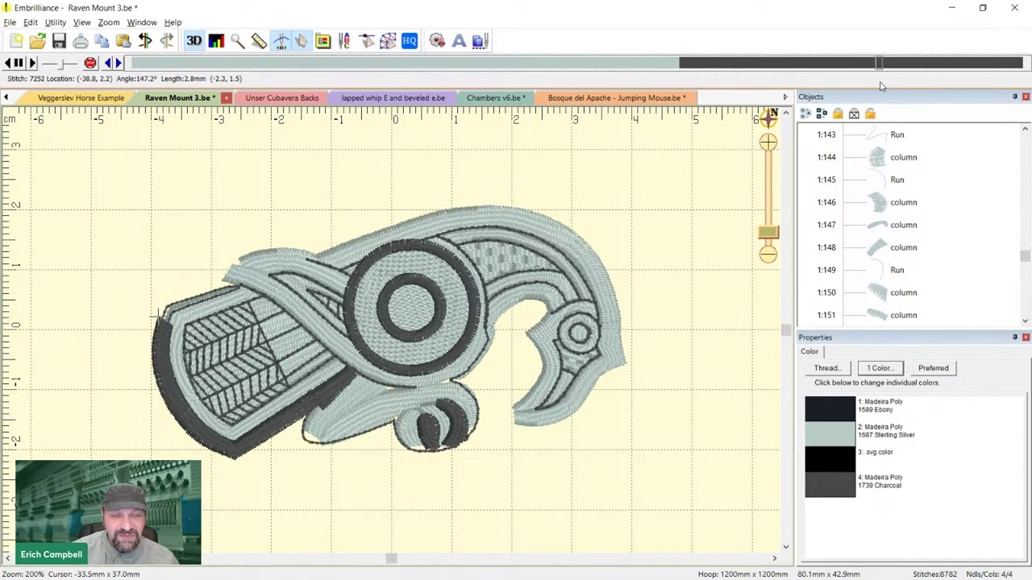
left_click_drag(880, 86, 990, 123)
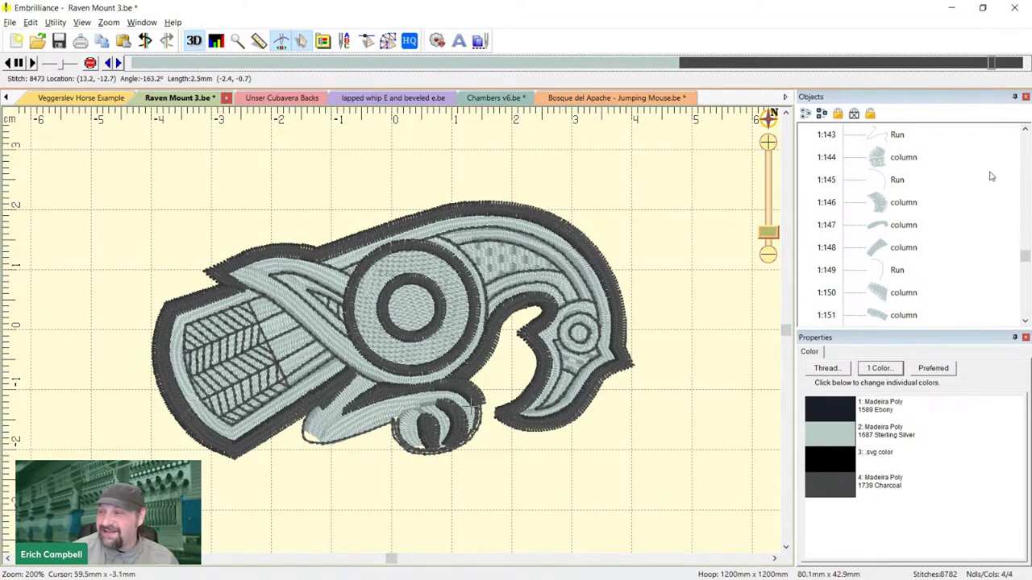
left_click_drag(992, 65, 1024, 75)
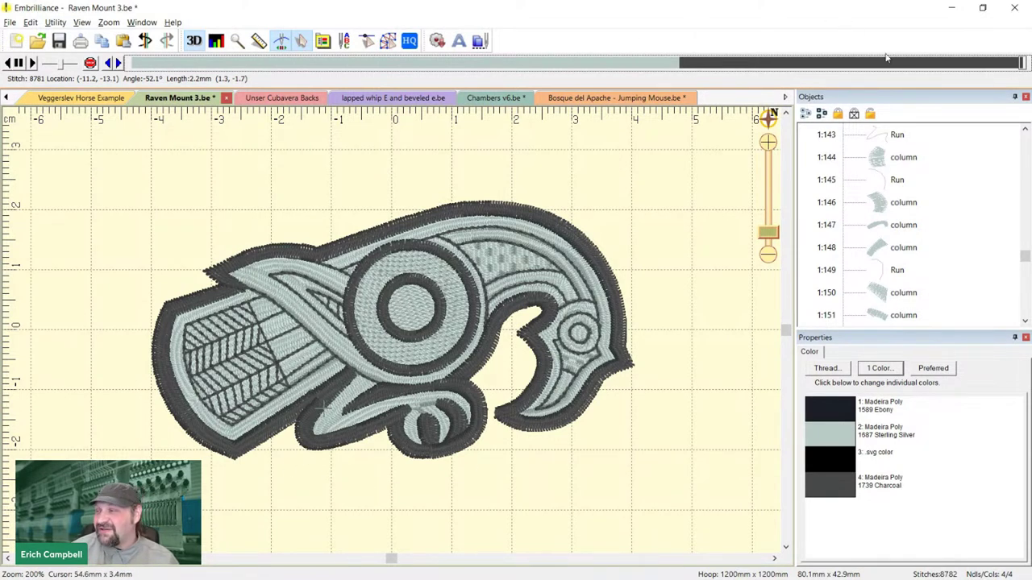
mouse_move(1021, 62)
left_mouse_down()
mouse_move(118, 68)
mouse_move(329, 55)
mouse_move(454, 71)
mouse_move(667, 73)
mouse_move(894, 40)
mouse_move(1022, 61)
left_mouse_up()
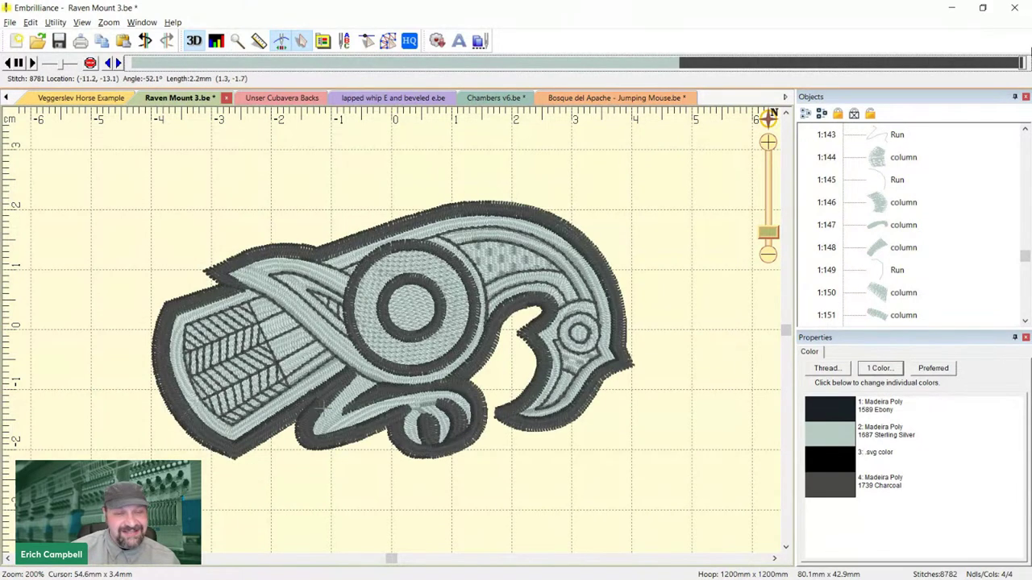
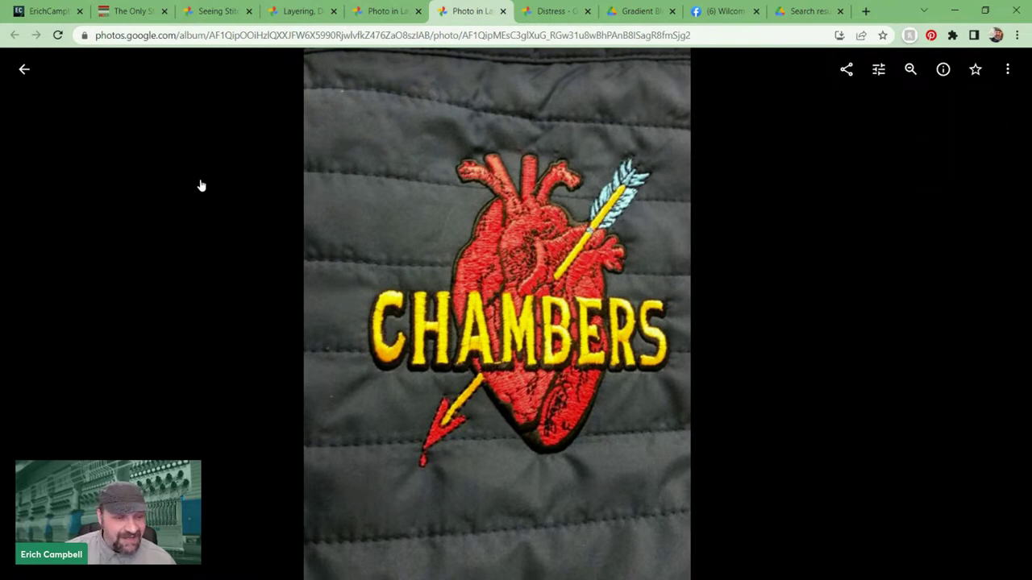
Alternate between the upright grey-jacket and angled navy-jacket patch photos, ending on the navy close-up.
left_click(374, 13)
left_click(453, 11)
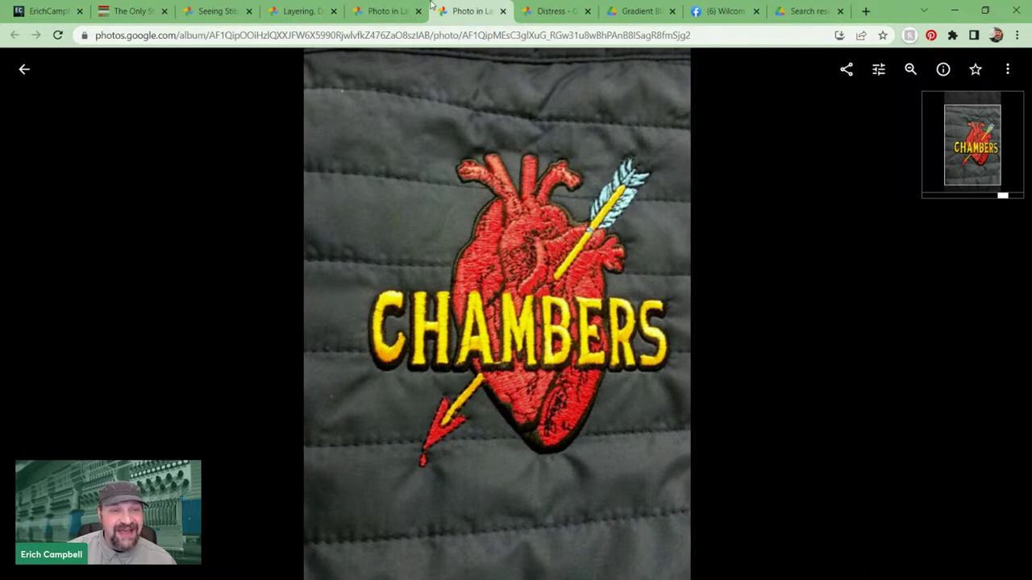
left_click(391, 11)
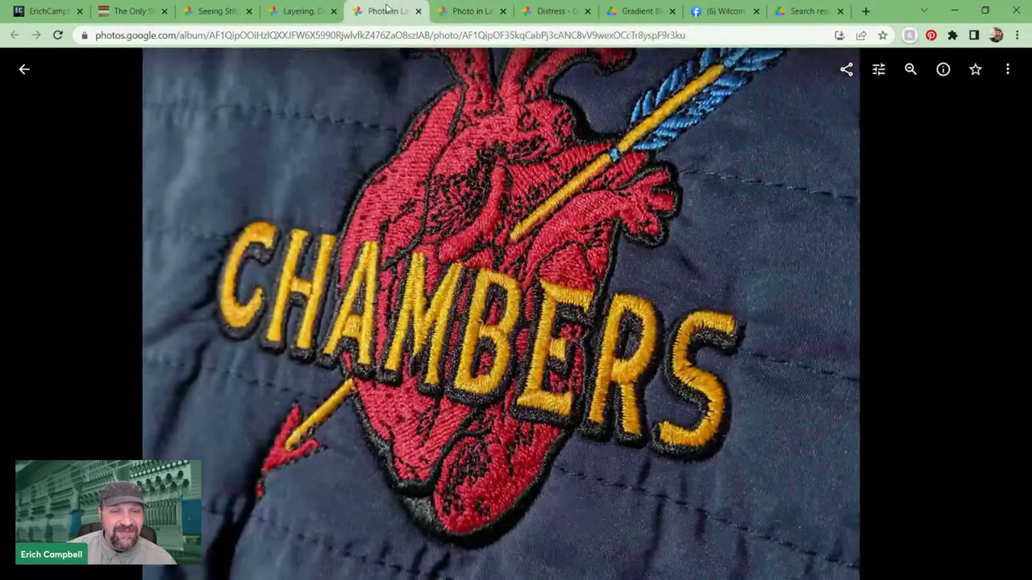
left_click(464, 10)
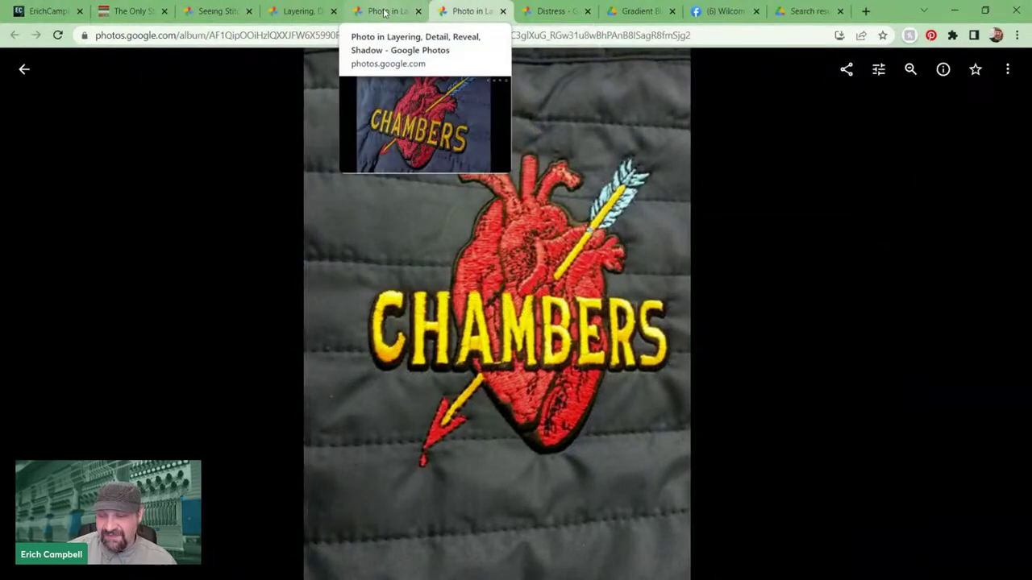
left_click(384, 11)
left_click(478, 13)
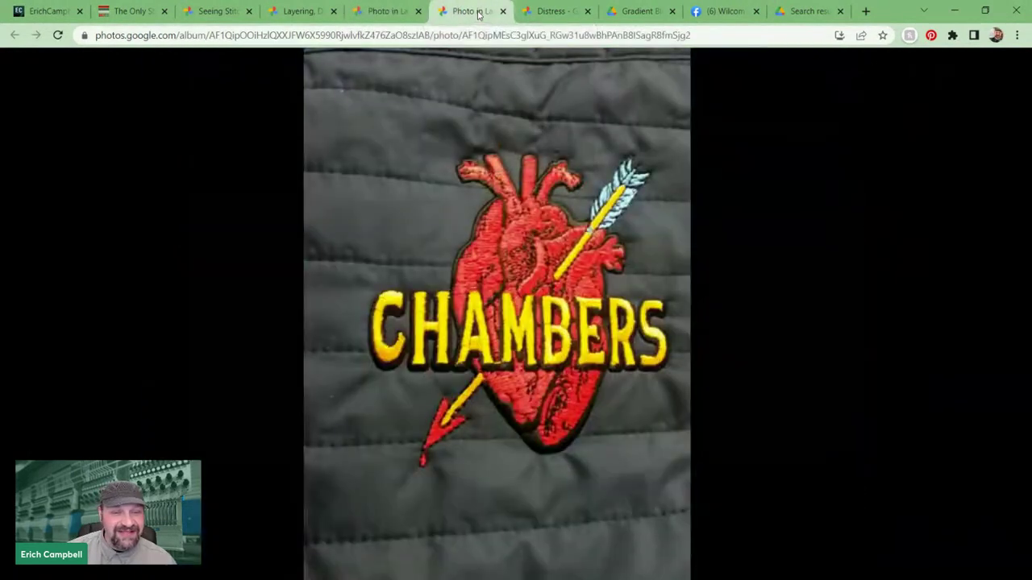
left_click(403, 13)
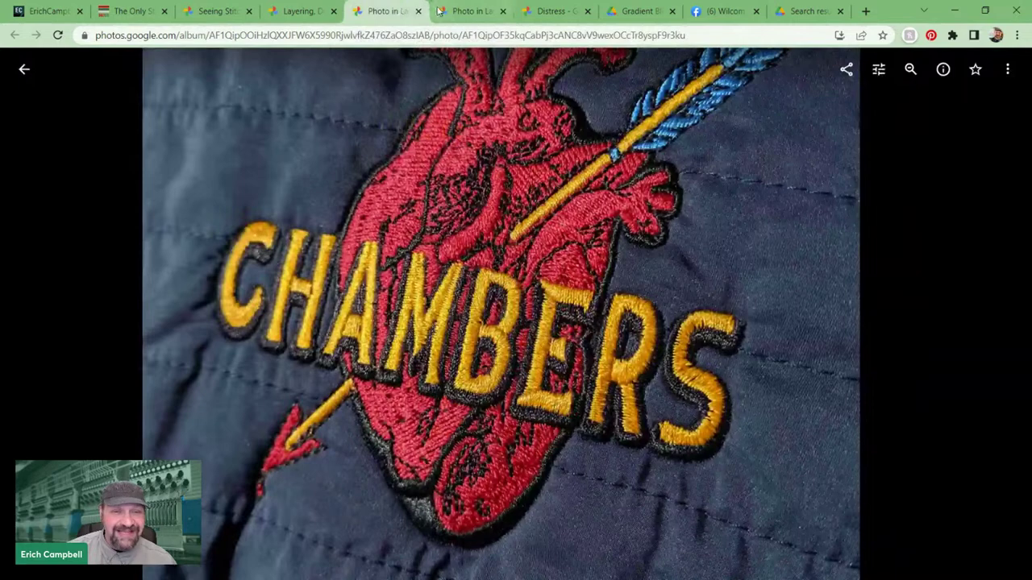
left_click(466, 13)
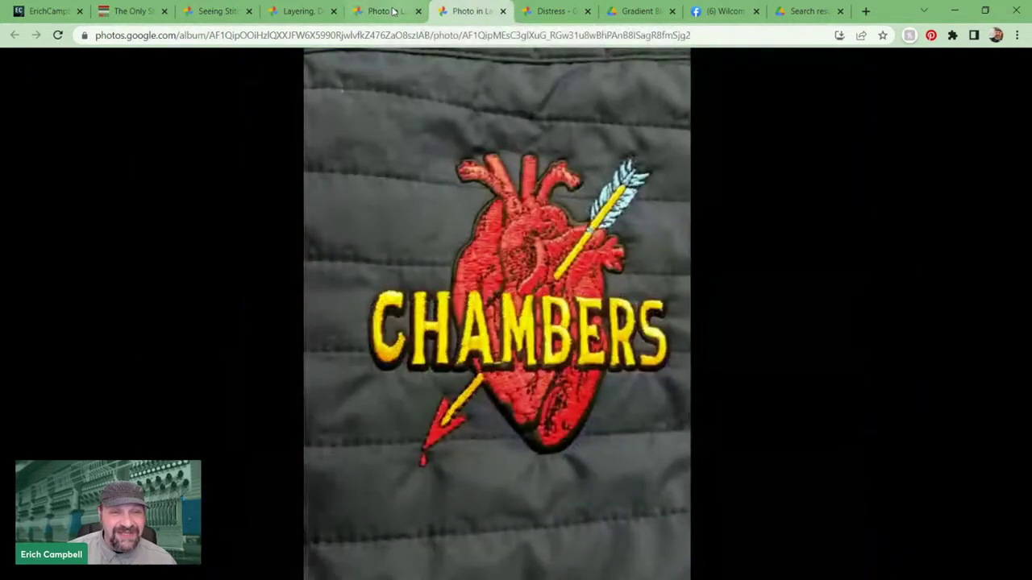
left_click(377, 11)
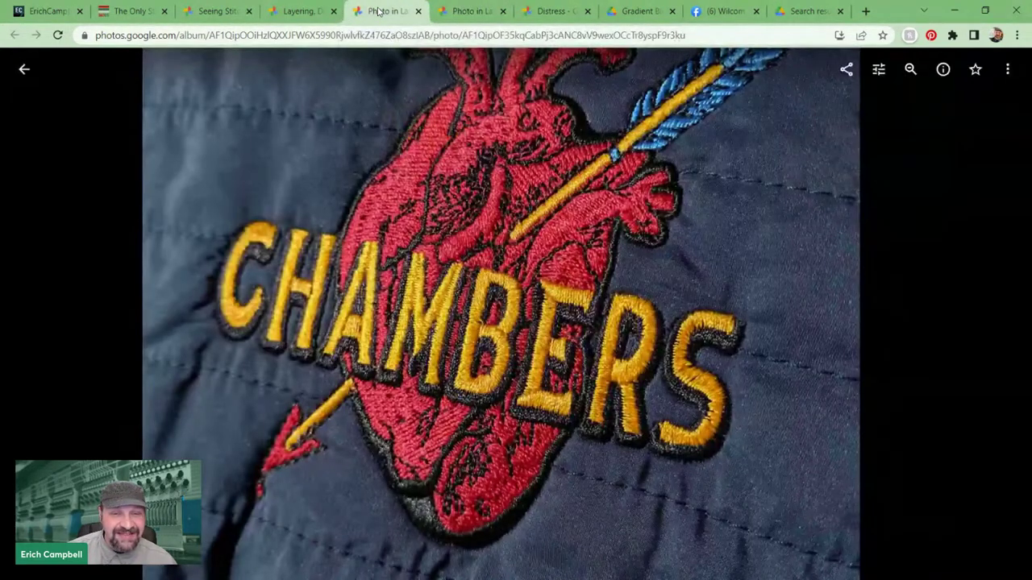
left_click(463, 13)
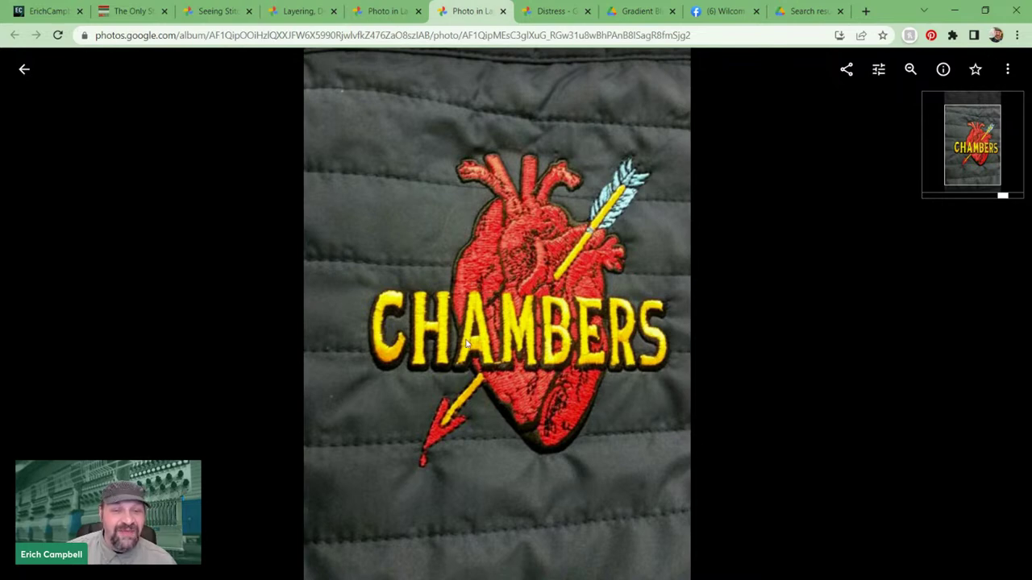
left_click(359, 14)
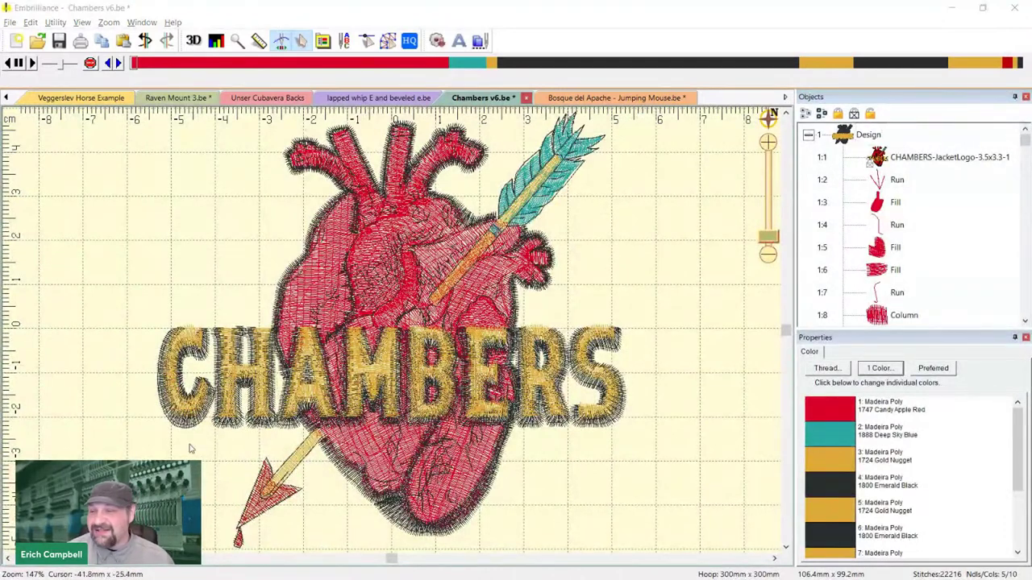
scroll(970, 244, "down", 4)
scroll(970, 243, "down", 3)
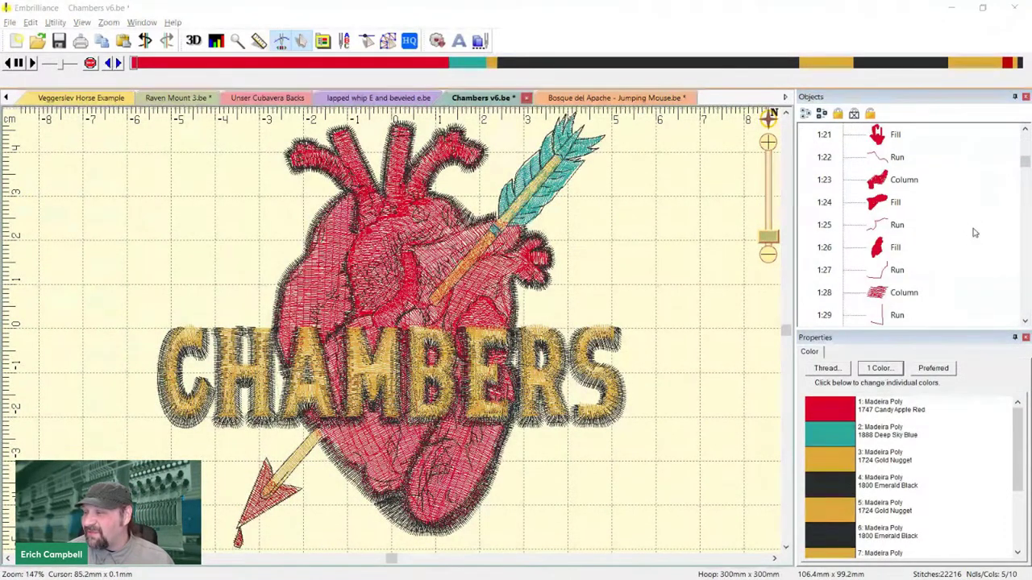
left_click_drag(1024, 165, 1018, 321)
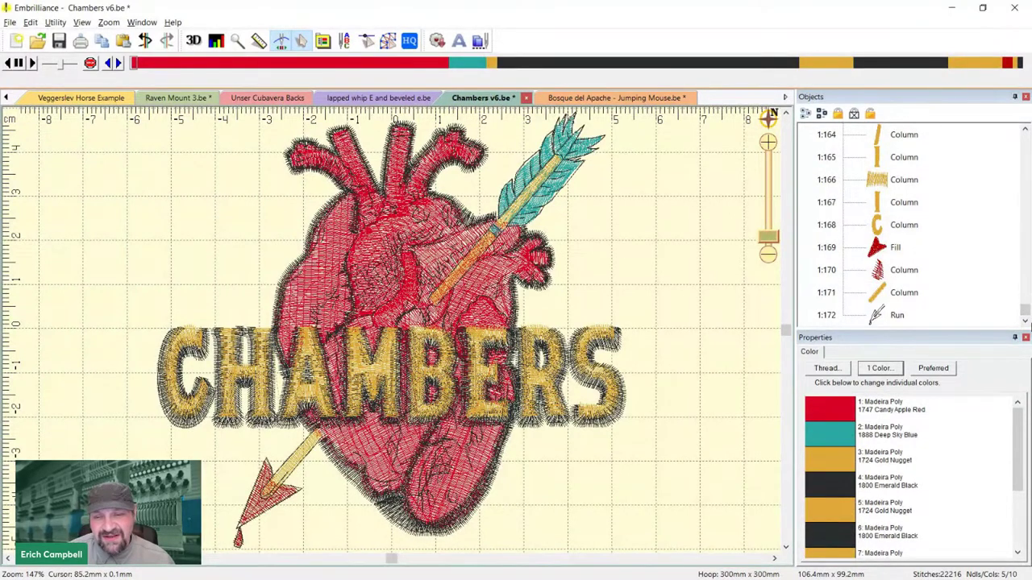
scroll(1017, 312, "down", 3)
left_click_drag(1024, 227, 1025, 139)
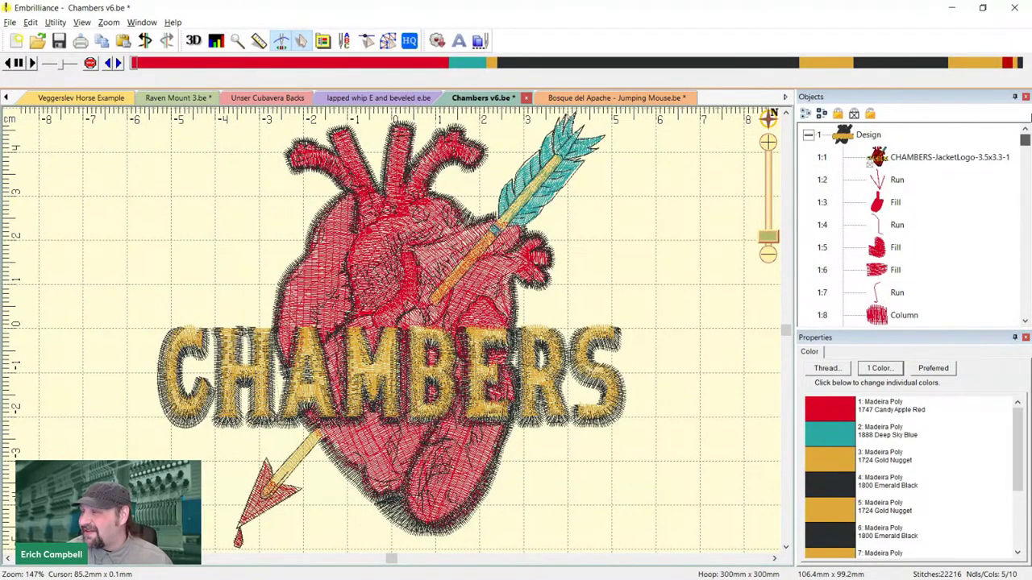
left_click(945, 159)
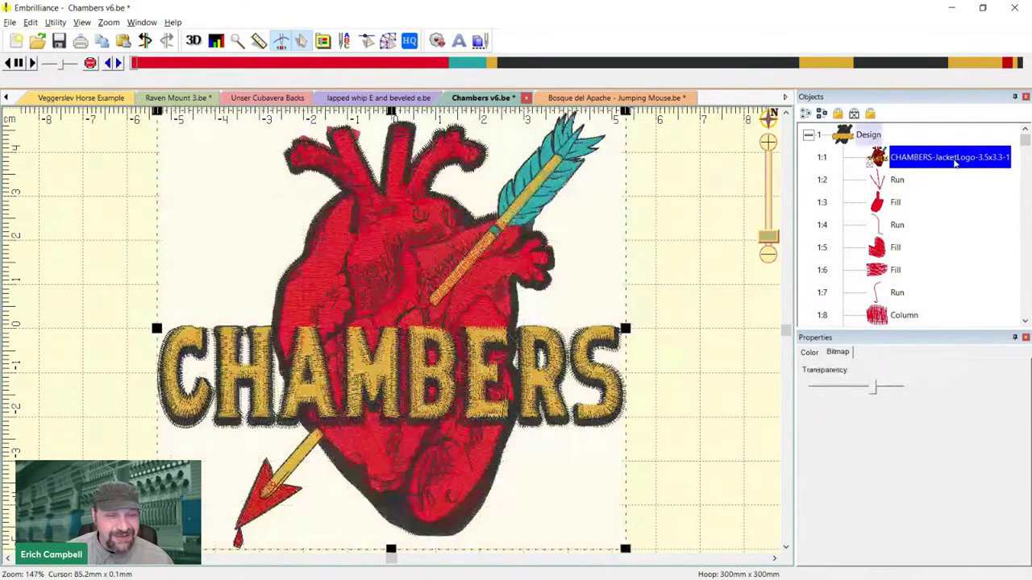
left_click(703, 192)
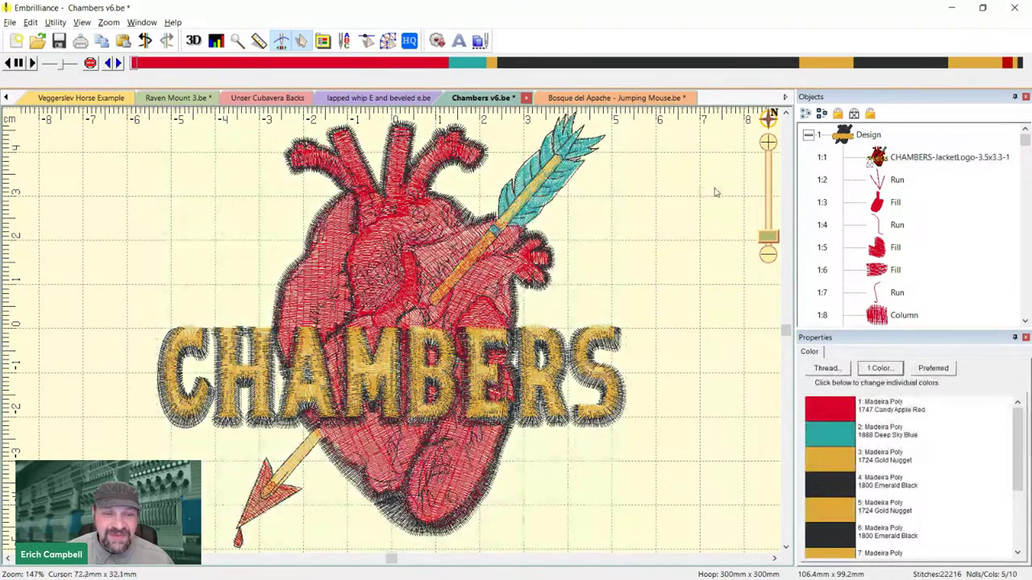
key("3")
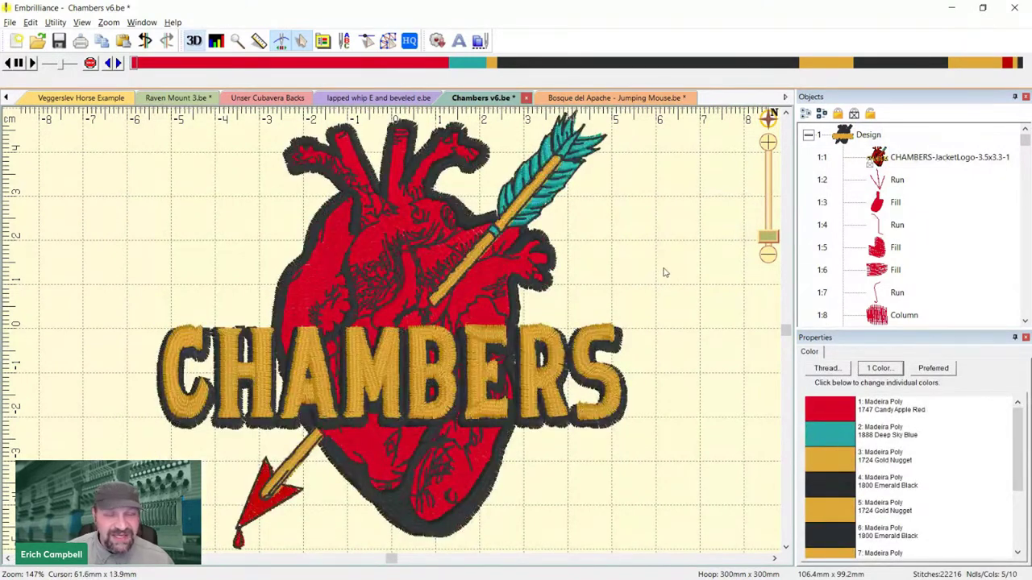
key("3")
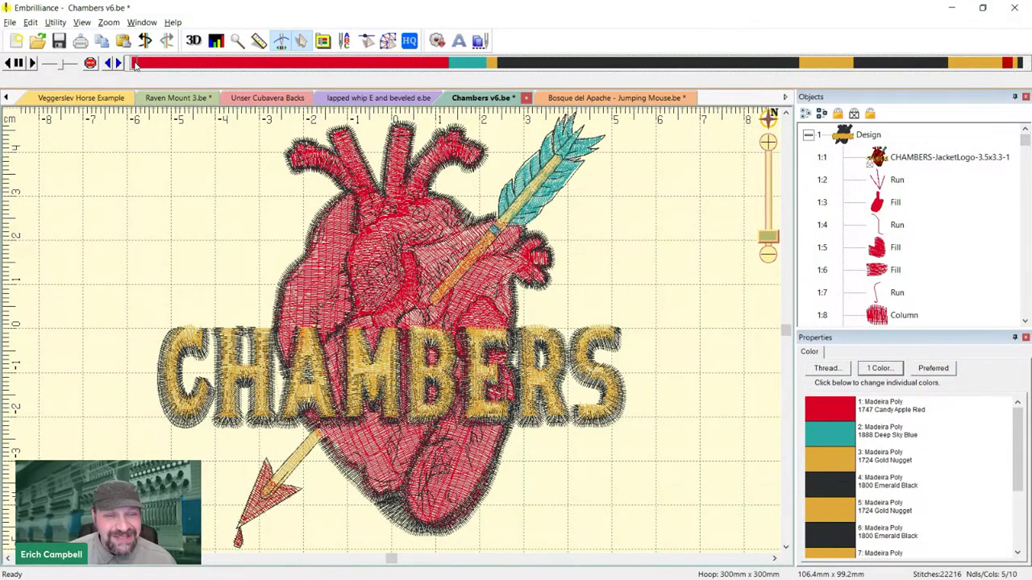
Scrub the stitch replay from the beginning through the red heart fill and its centre.
mouse_move(136, 64)
left_mouse_down()
mouse_move(196, 63)
mouse_move(141, 66)
left_mouse_up()
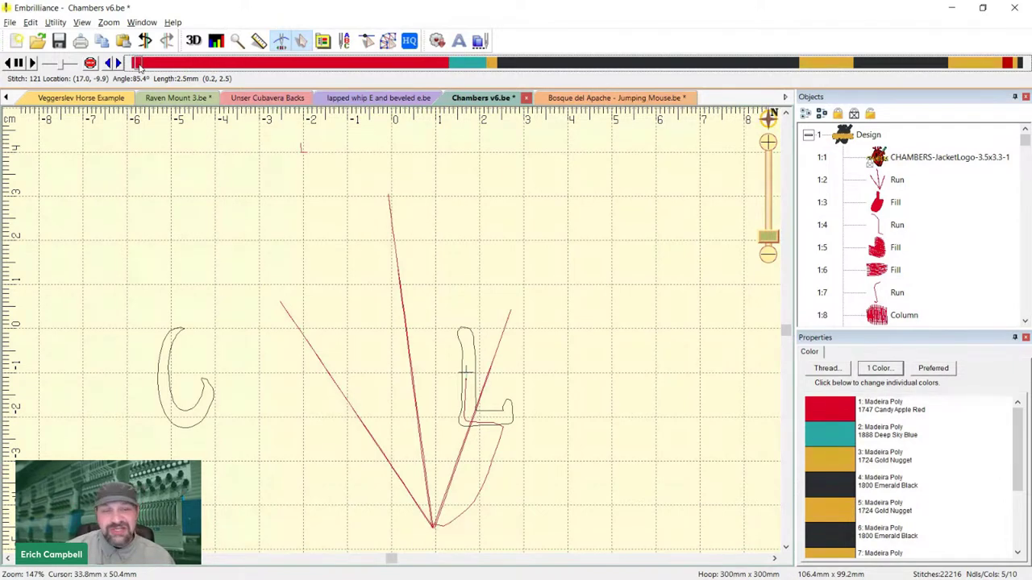
left_click_drag(139, 64, 297, 60)
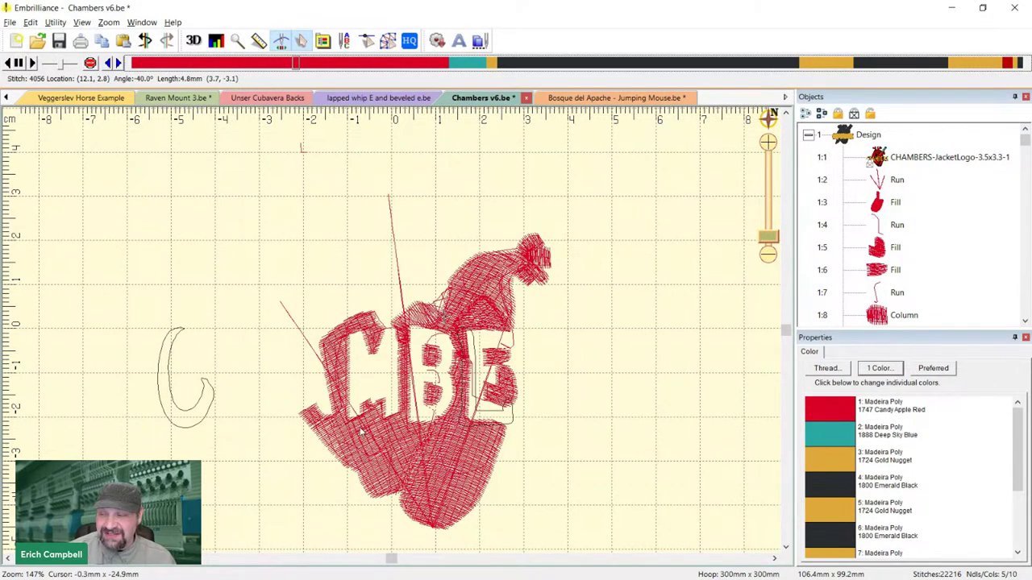
left_click_drag(294, 64, 360, 63)
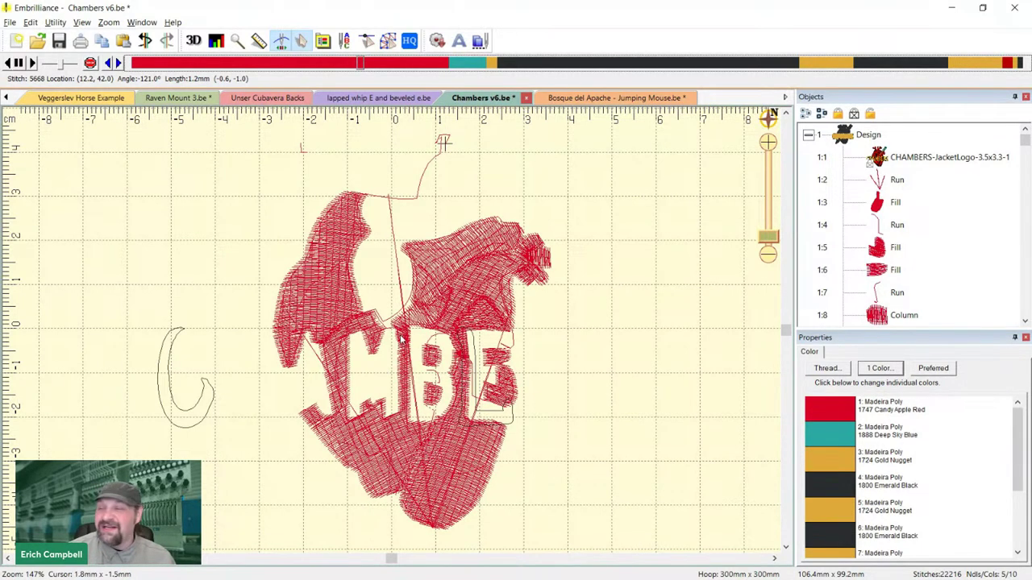
left_click_drag(361, 68, 442, 82)
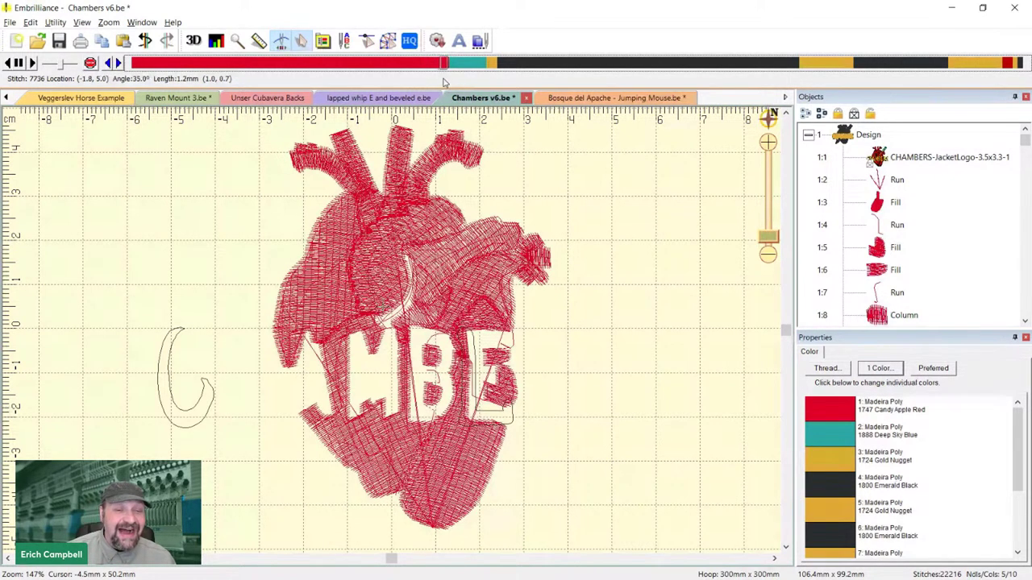
left_click_drag(443, 81, 415, 85)
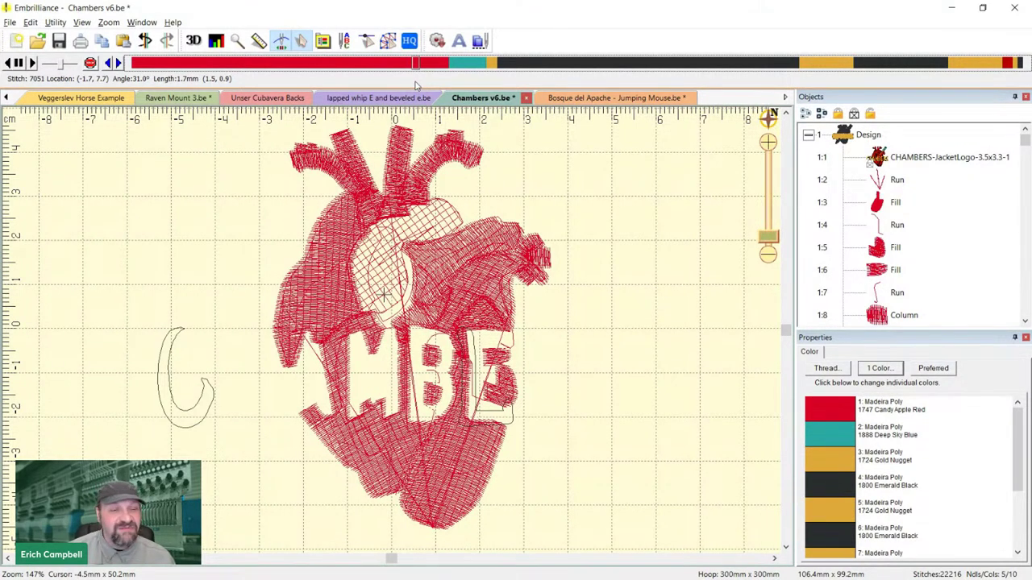
left_click_drag(416, 85, 422, 87)
left_click_drag(432, 92, 454, 97)
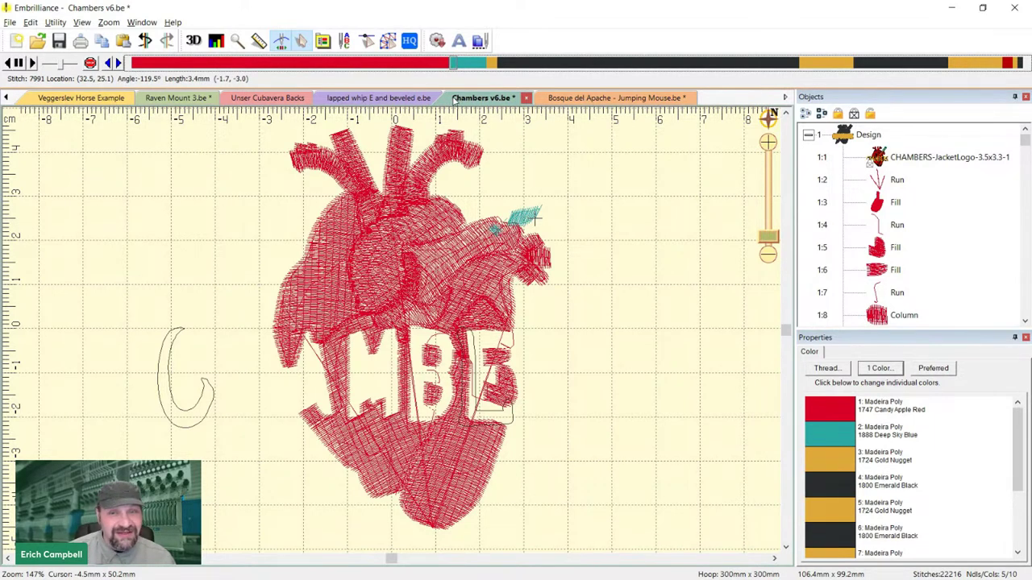
Advance the replay through the teal arrow fletching to the black heart outline.
left_click_drag(455, 97, 457, 103)
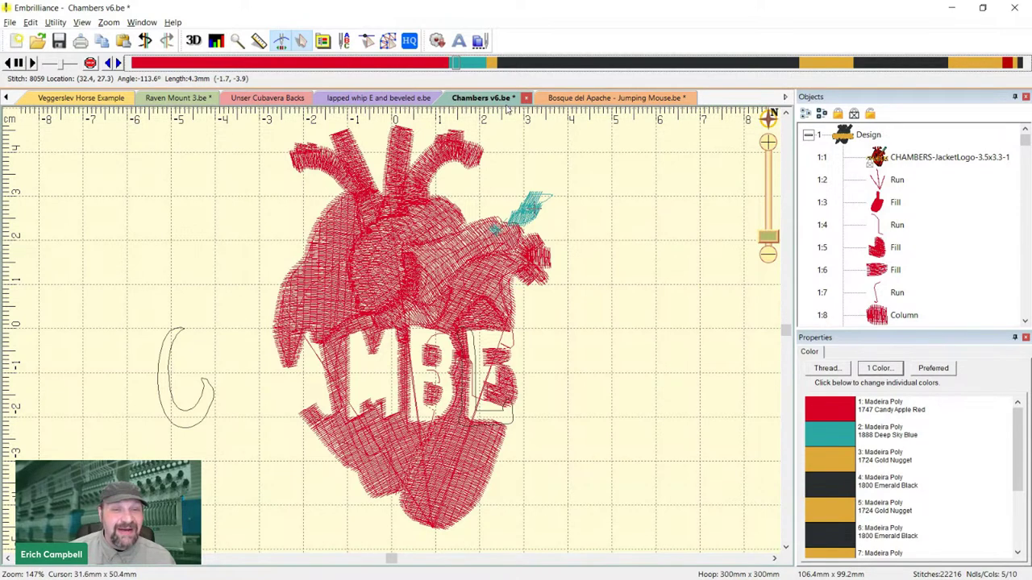
left_click(461, 68)
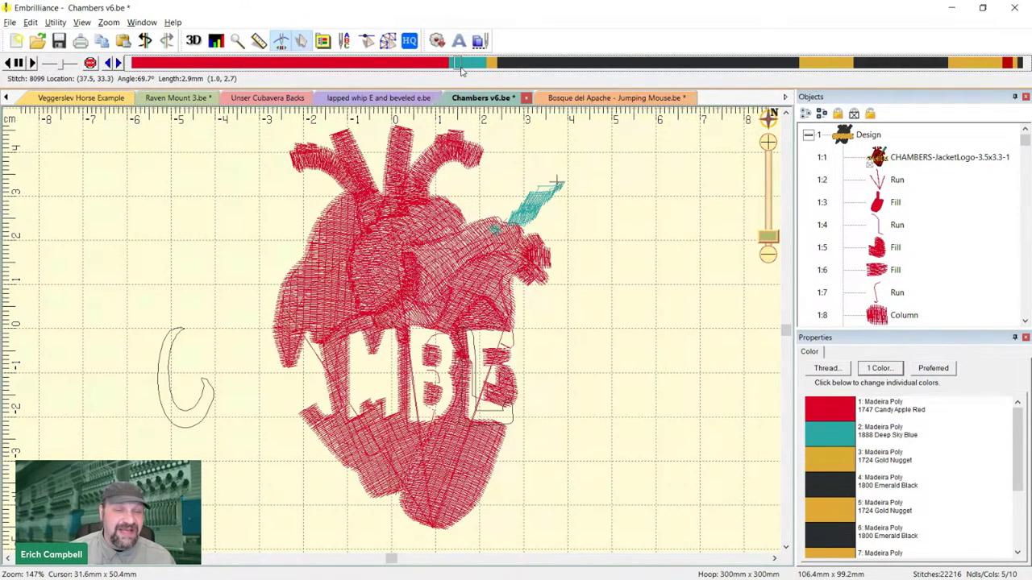
left_click_drag(461, 67, 521, 82)
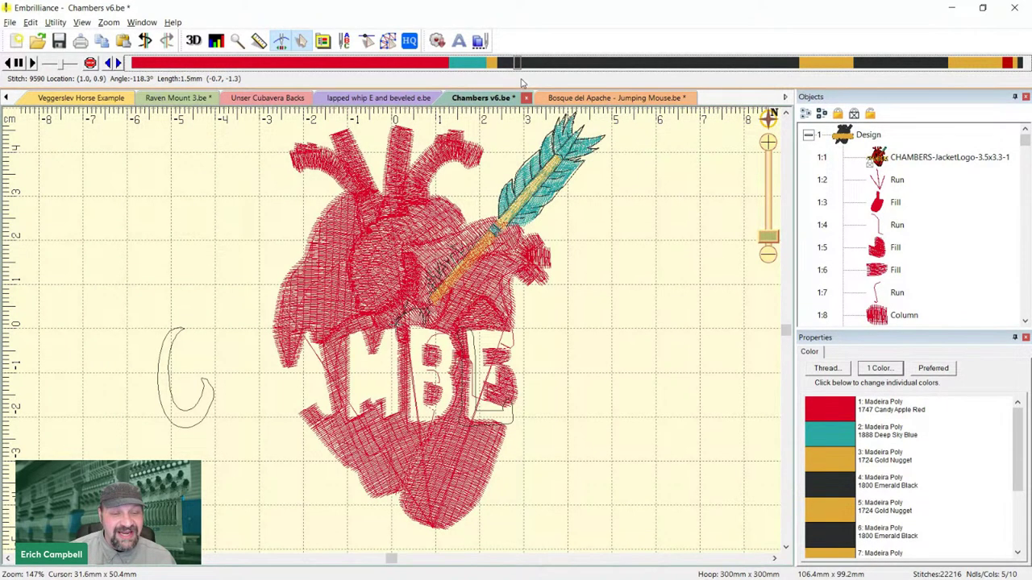
mouse_move(521, 83)
left_mouse_down()
mouse_move(641, 84)
mouse_move(610, 88)
left_mouse_up()
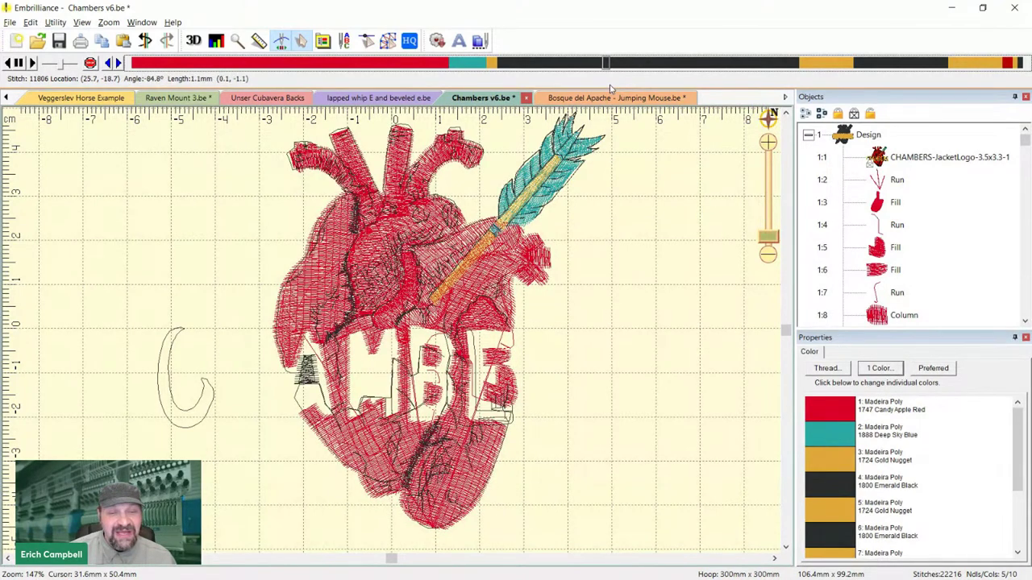
mouse_move(611, 89)
left_mouse_down()
mouse_move(673, 76)
mouse_move(643, 79)
mouse_move(661, 83)
left_mouse_up()
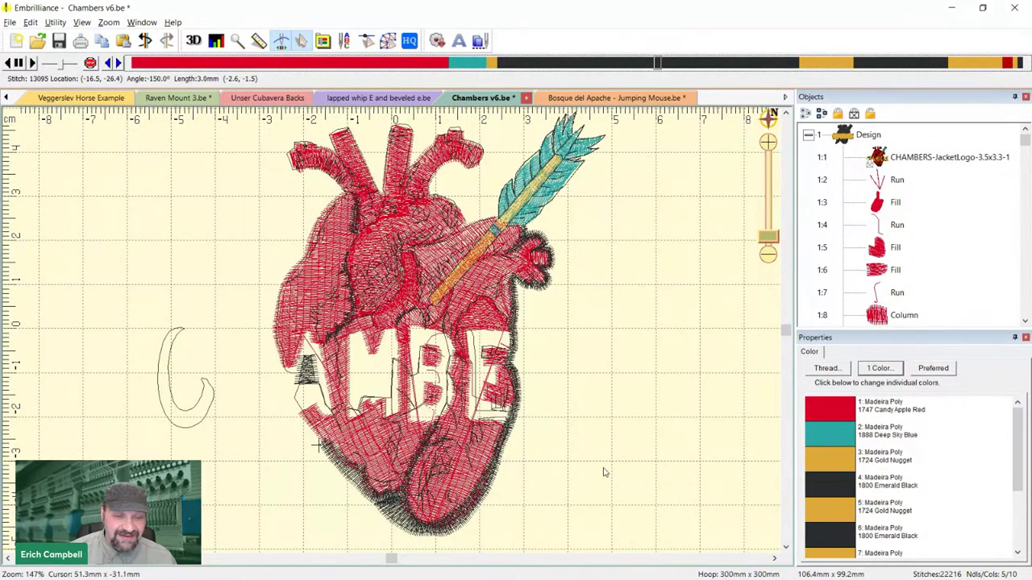
Compare the full design in realistic 3D and flat stitch views.
key("ctrl+3")
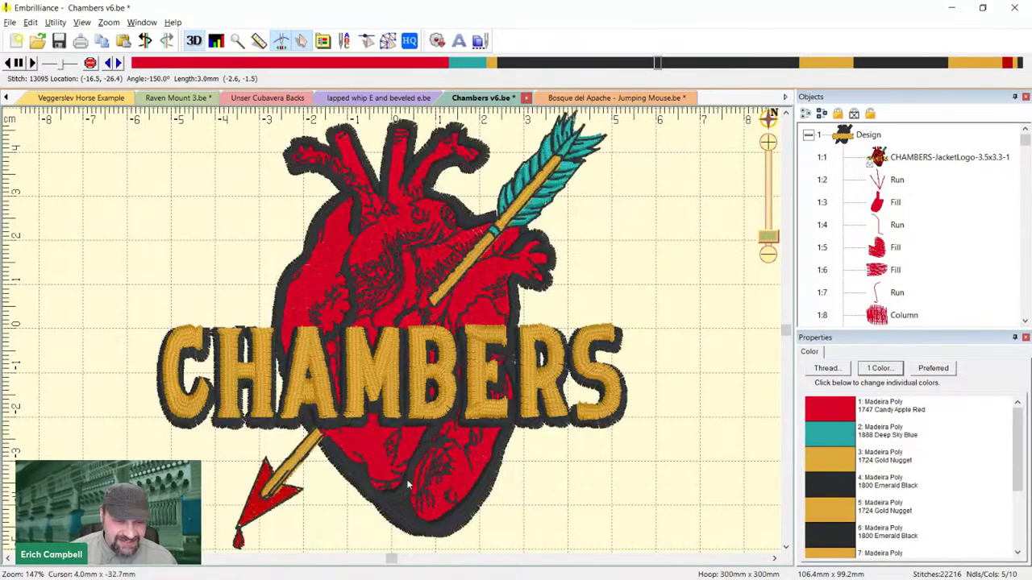
scroll(408, 482, "up", 4)
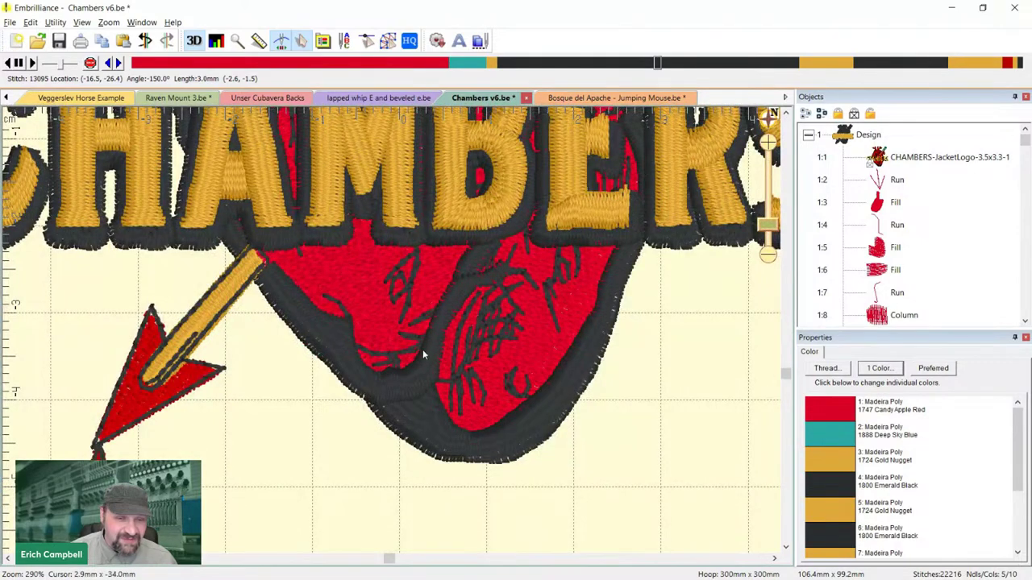
scroll(423, 367, "down", 4)
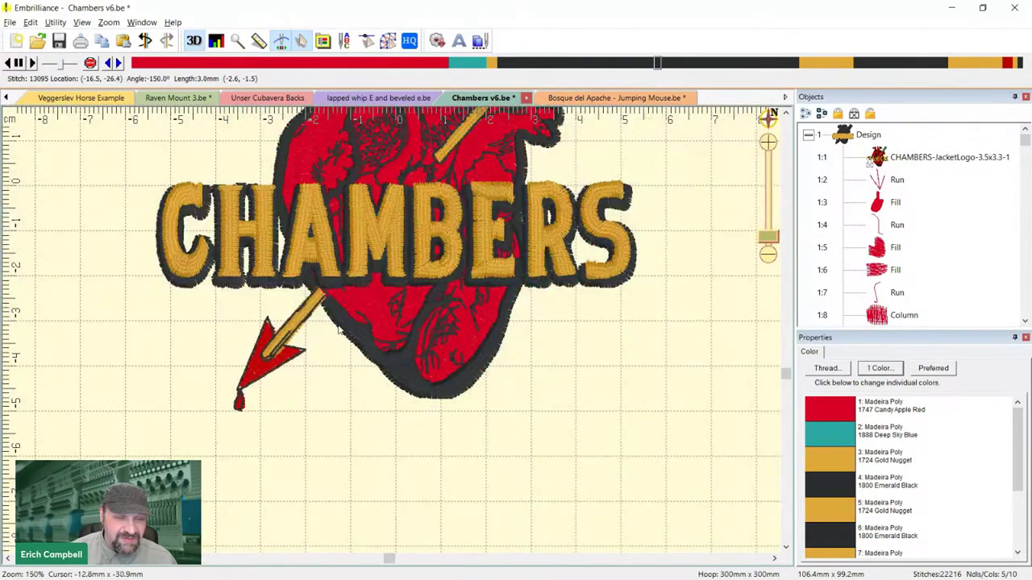
key("t")
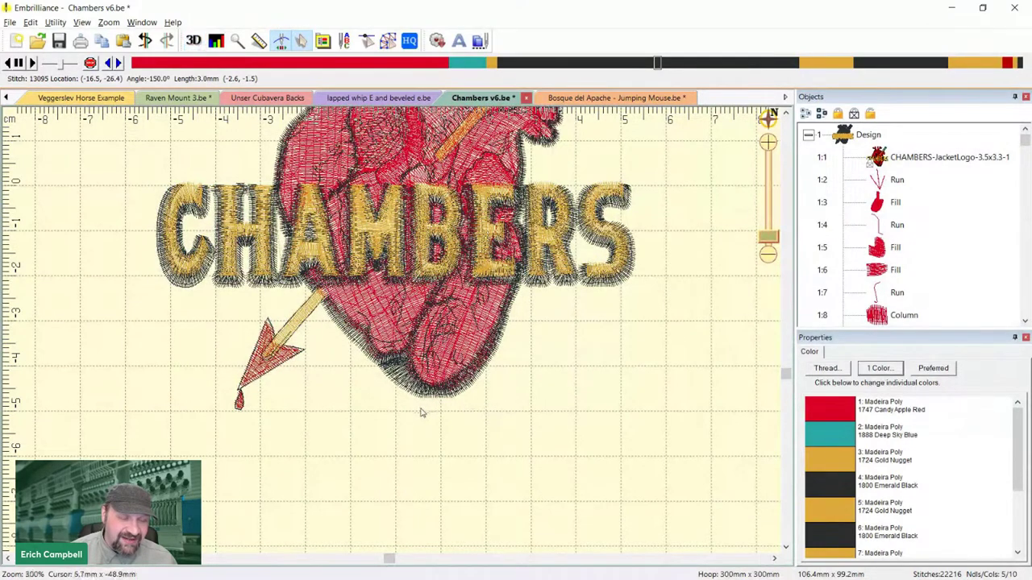
key("t")
scroll(420, 413, "up", 4)
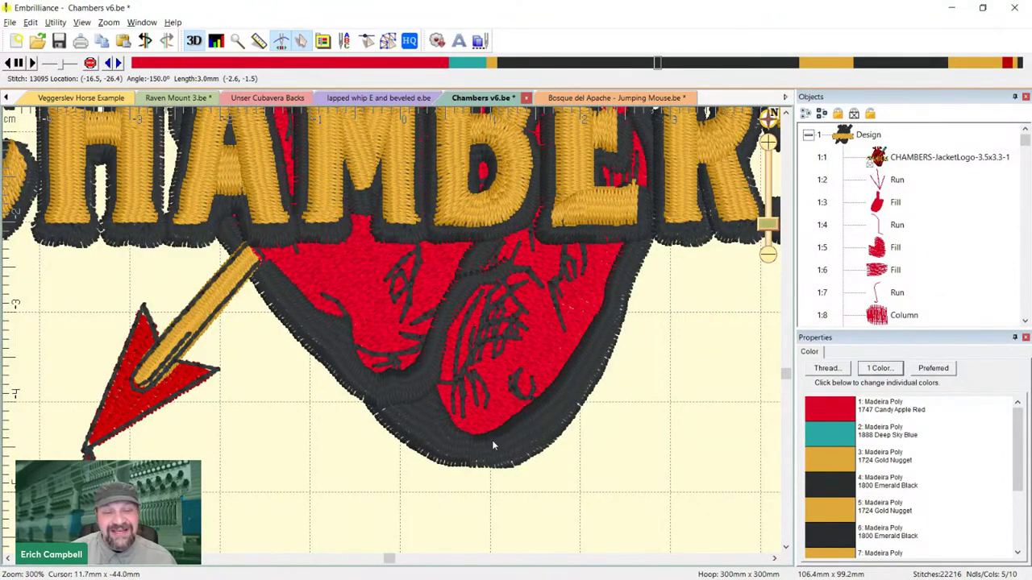
scroll(468, 483, "down", 4)
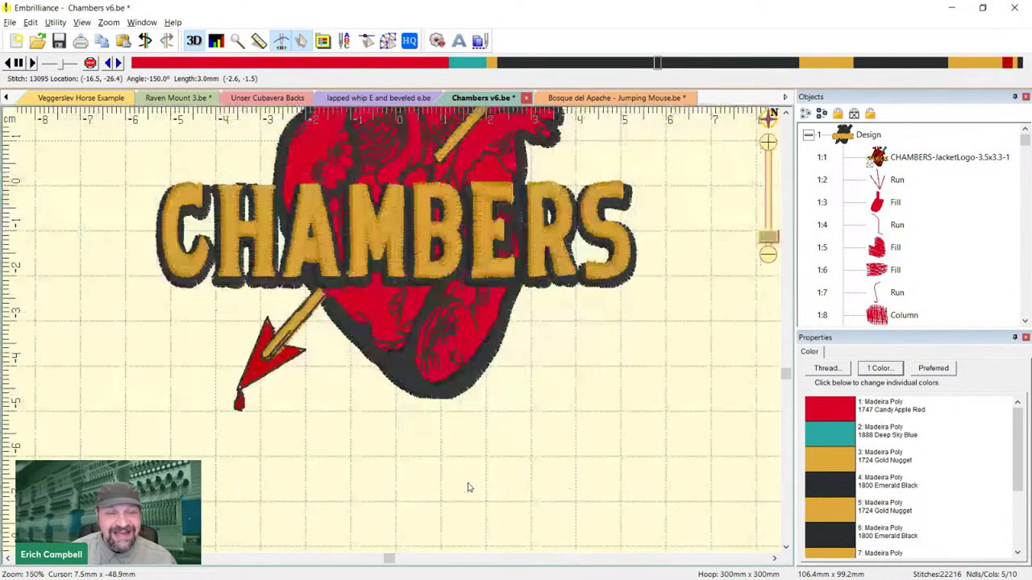
left_click_drag(363, 388, 395, 484)
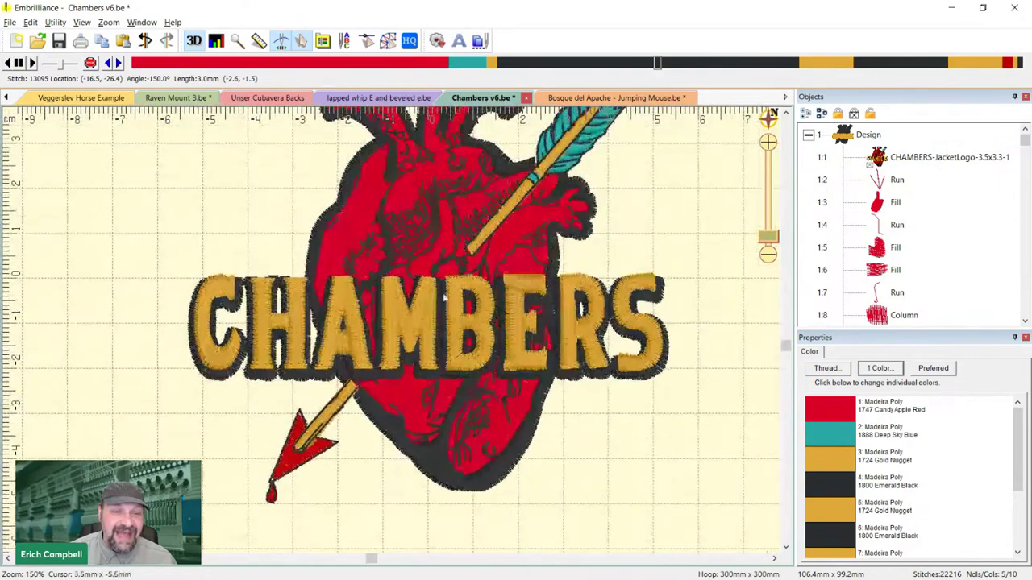
Rewind the simulation to stitch 12733, then exit the simulator back to edit mode.
left_click_drag(659, 63, 645, 71)
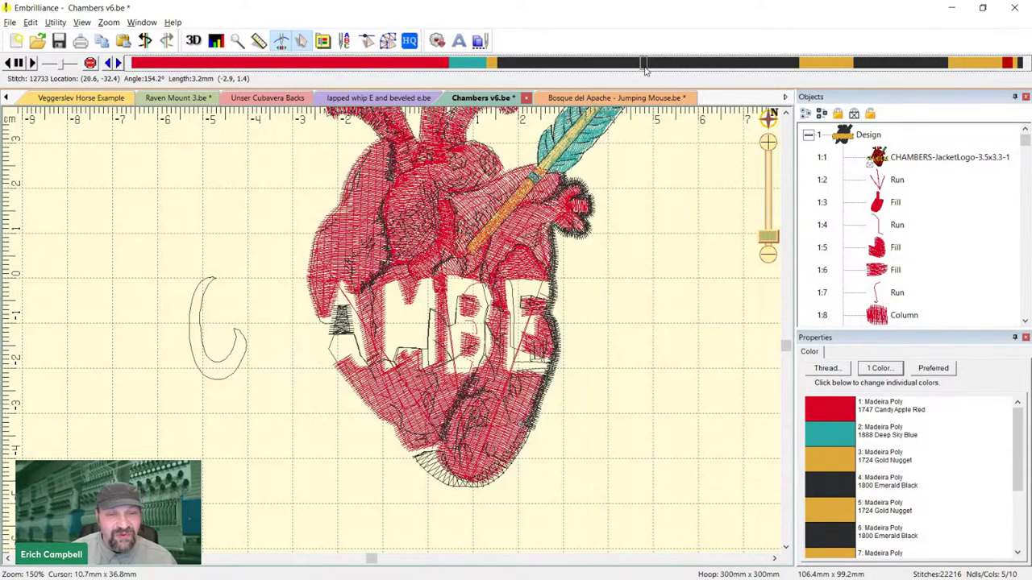
left_click(645, 304)
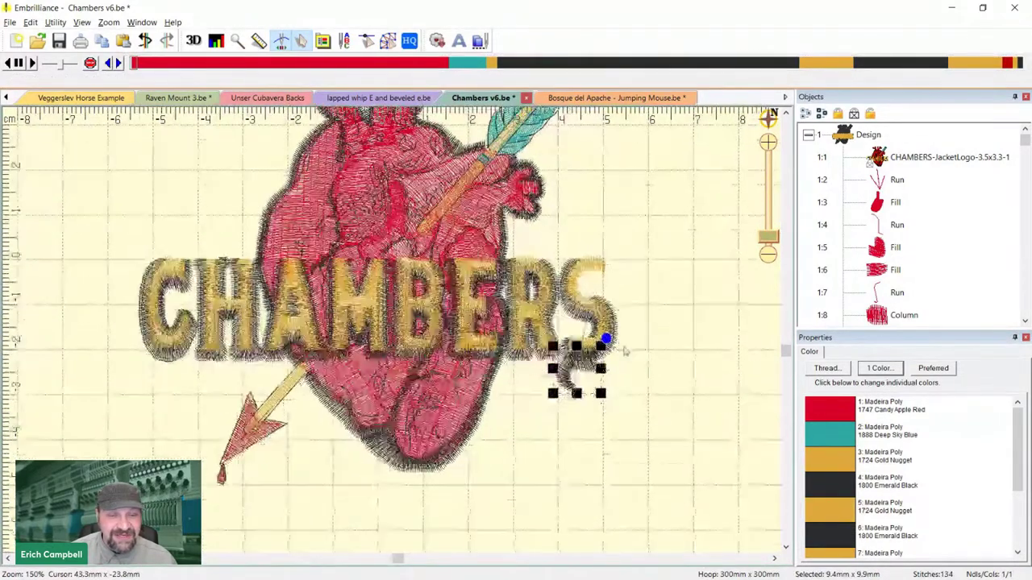
left_click(698, 283)
scroll(685, 387, "up", 4)
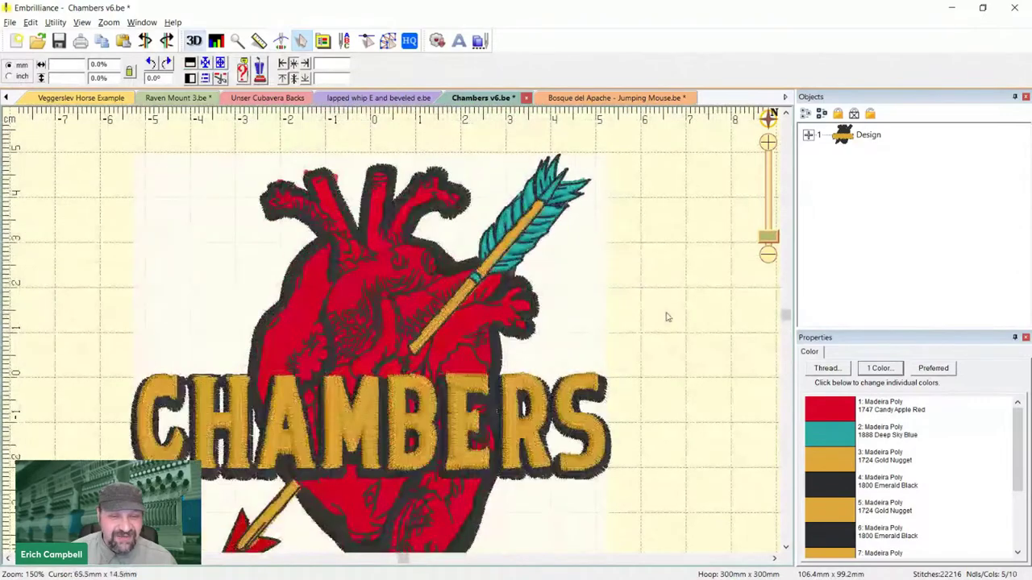
scroll(668, 317, "down", 2)
scroll(618, 233, "up", 2)
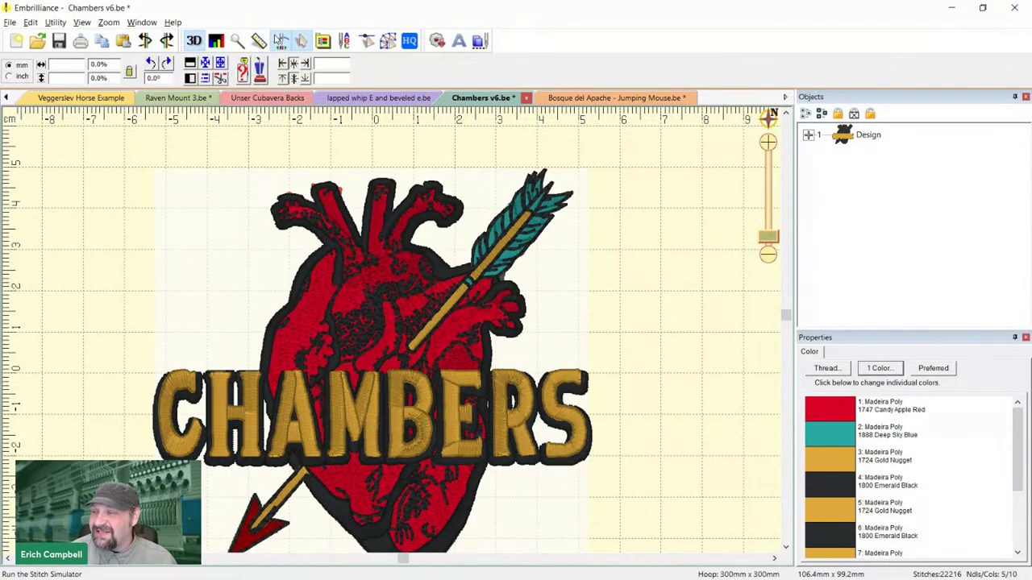
Replay the stitch-out from the first stitch through the black outlines and gold AM lettering.
left_click(280, 40)
left_click_drag(135, 64, 861, 81)
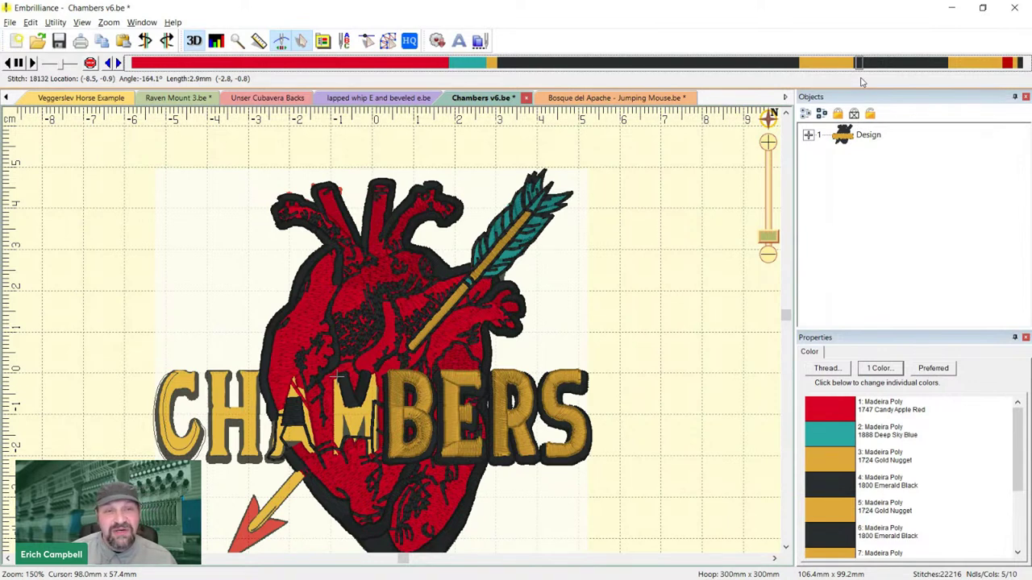
left_click_drag(860, 82, 1007, 113)
right_click(913, 158)
left_click(633, 328)
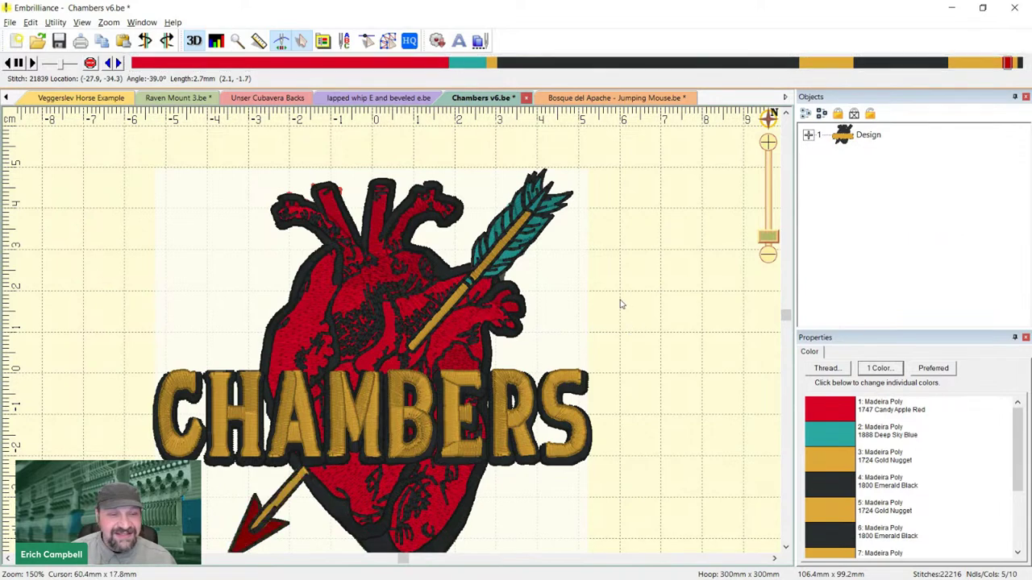
scroll(592, 292, "down", 1)
scroll(564, 288, "up", 2)
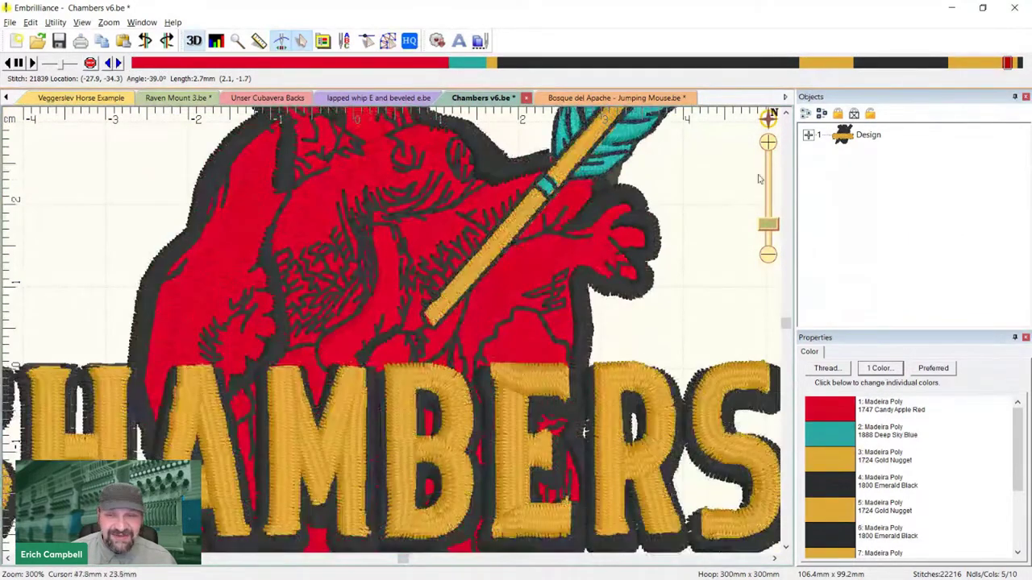
Zoom into the heart's stitch detail in 3D rendering, then return to the flat stitch view.
left_click(808, 134)
left_click(887, 158)
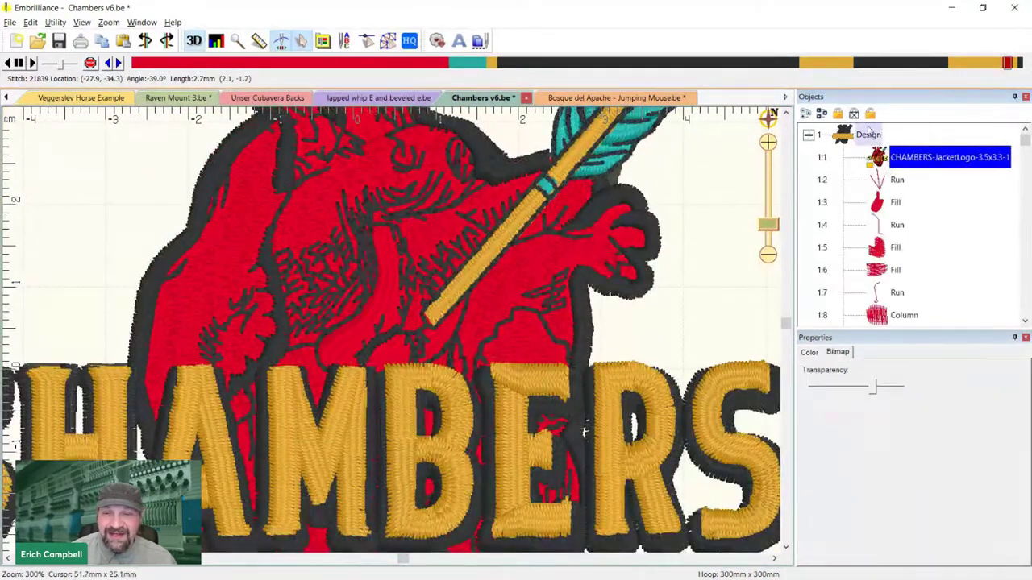
scroll(711, 199, "down", 2)
left_click(703, 209)
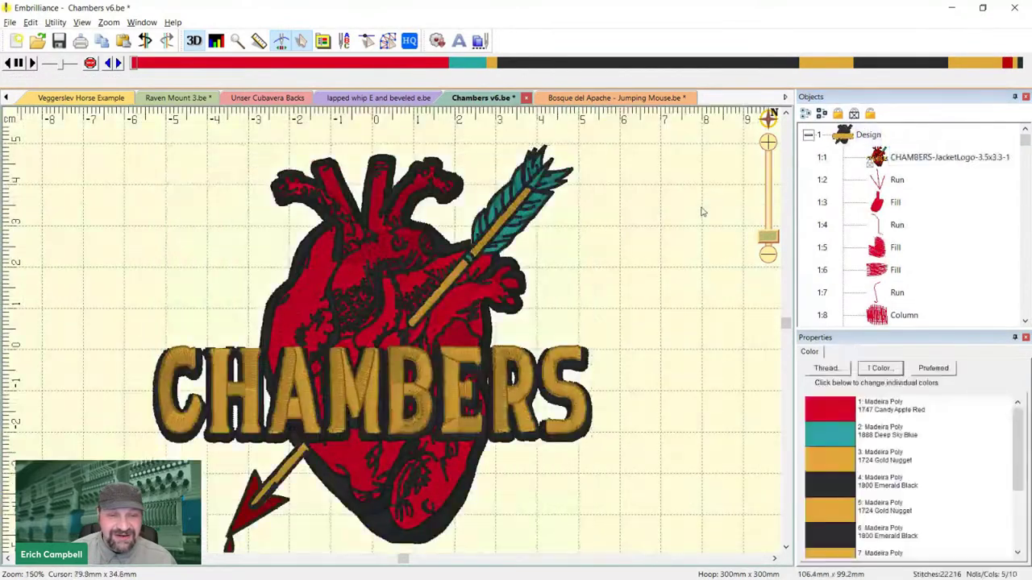
scroll(704, 216, "up", 2)
scroll(399, 323, "up", 2)
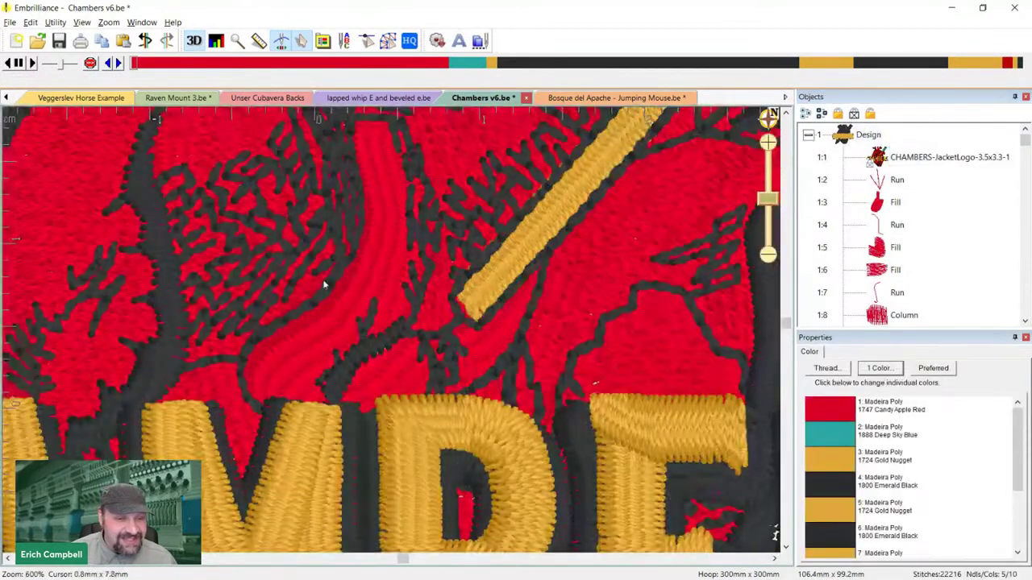
scroll(303, 284, "down", 2)
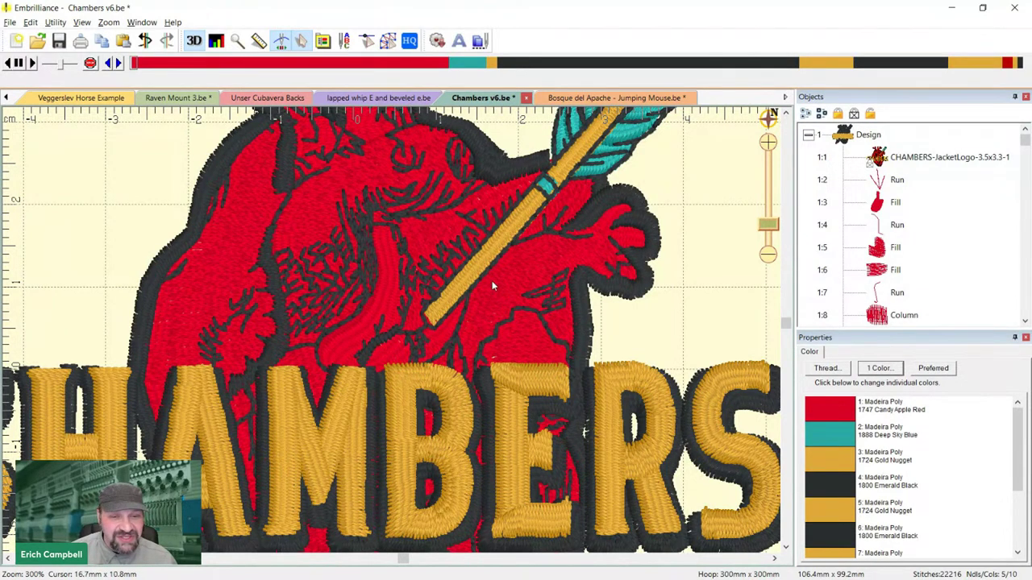
key("t")
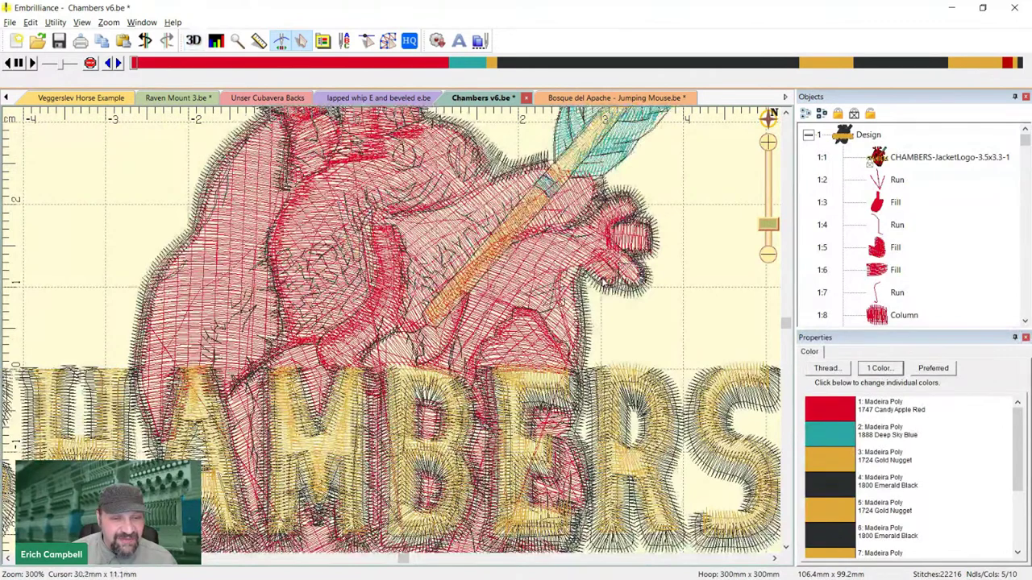
Turn 3D back on, rewind to the first stitch, and replay through the heart and first letters.
left_click(409, 63)
left_click(118, 63)
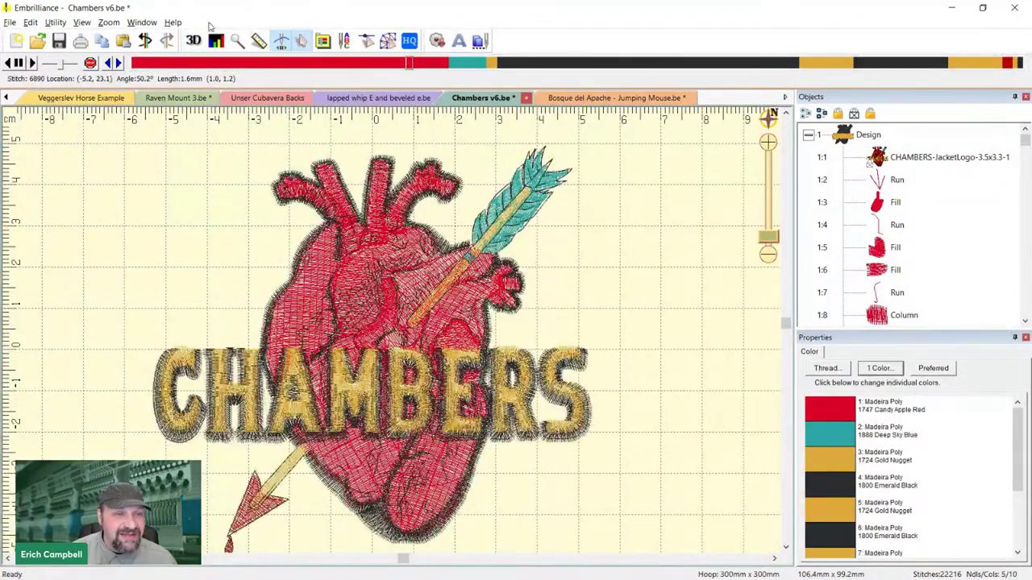
key("t")
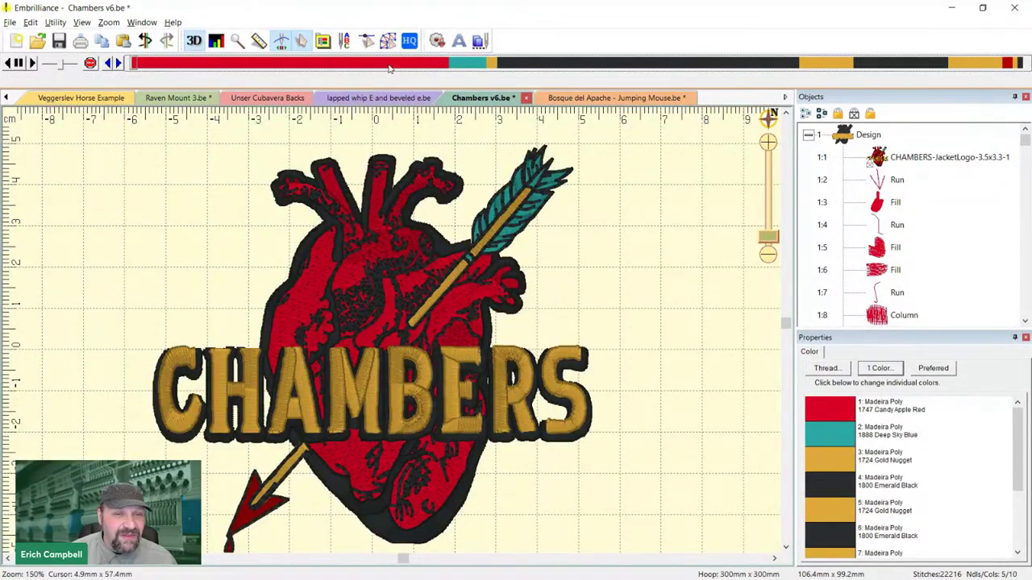
left_click(139, 65)
left_click_drag(143, 65, 450, 79)
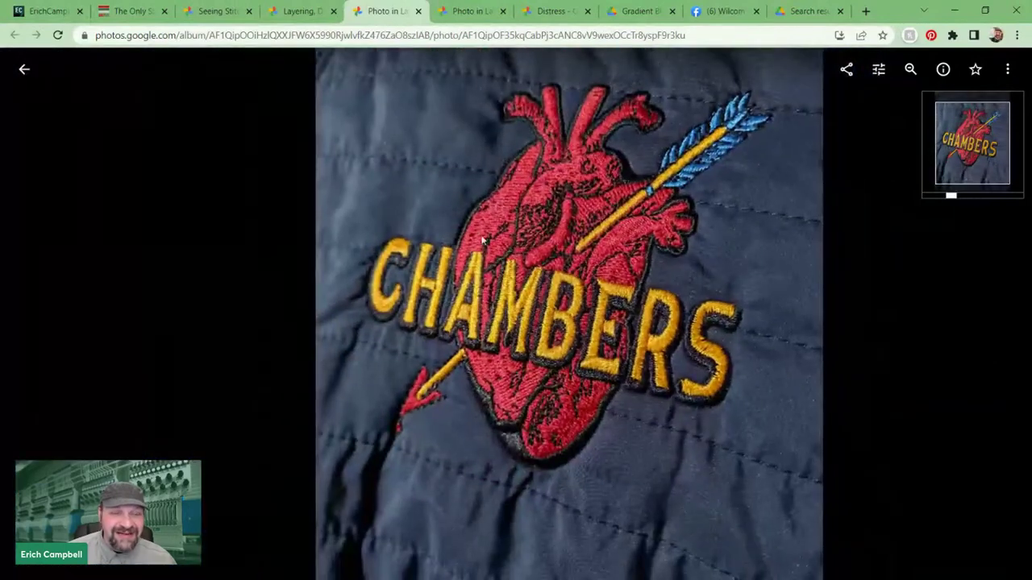
Zoom into the jacket photo and compare the landscape and portrait shots, ending on the portrait.
scroll(726, 258, "up", 2)
scroll(738, 265, "up", 3)
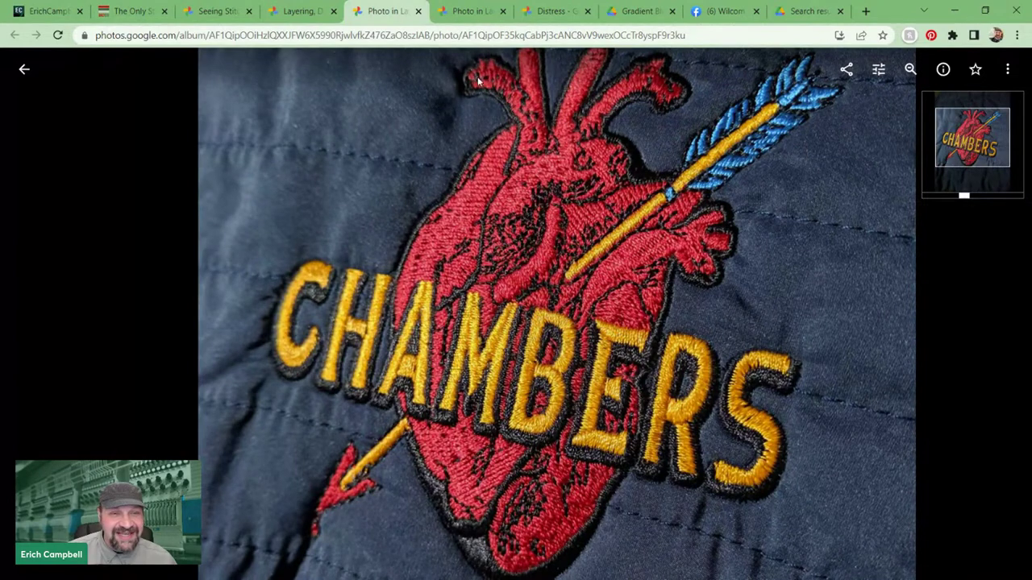
left_click(463, 11)
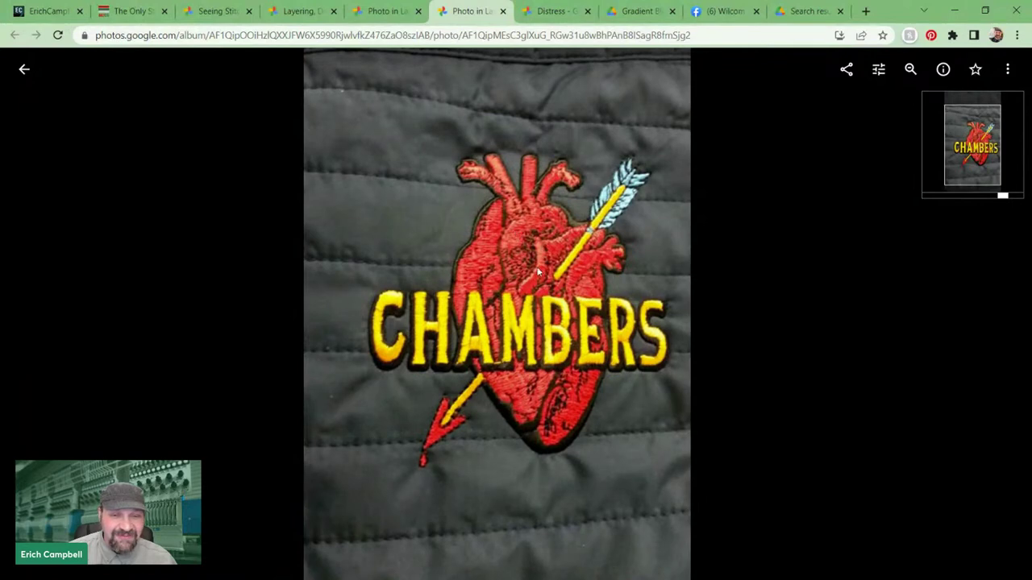
left_click(379, 11)
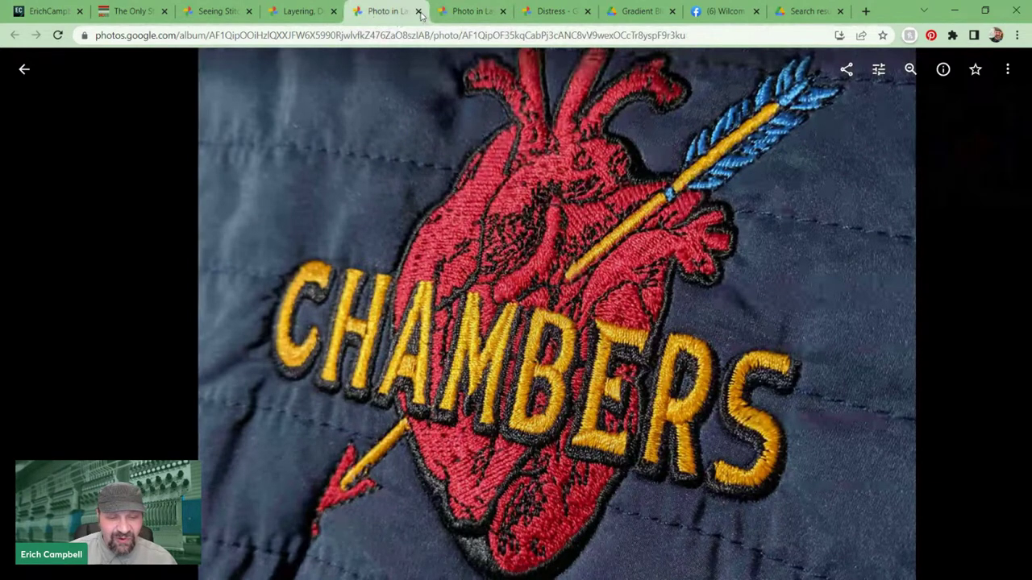
left_click(467, 11)
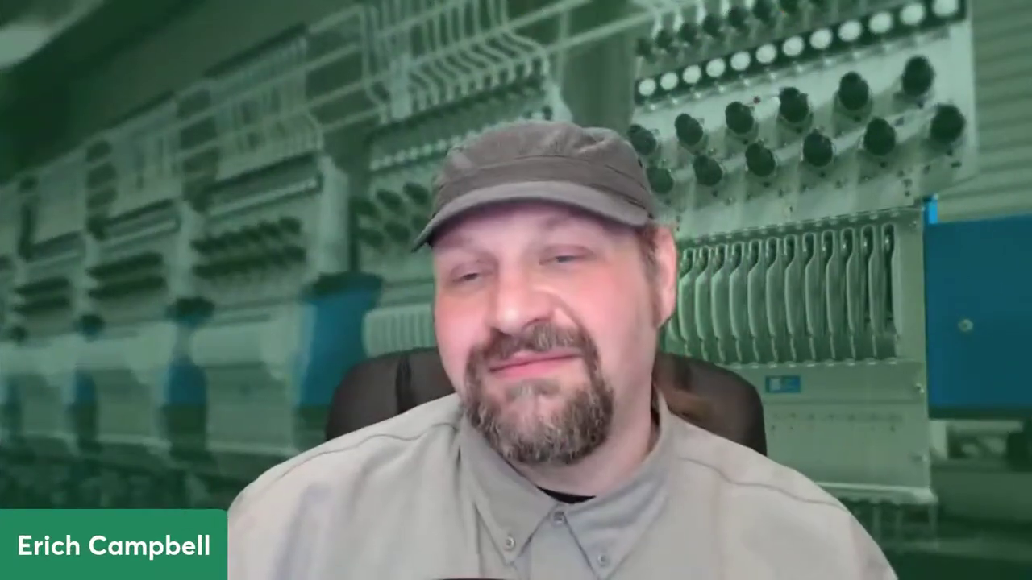